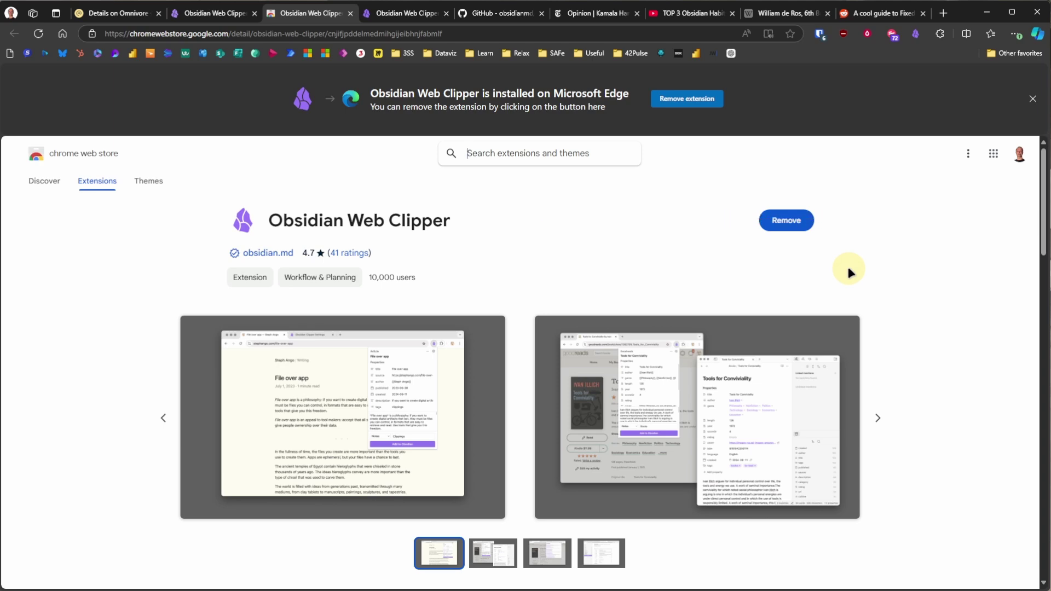
- Open the details of the Obsidian Web Clipper extension from the browser's list of installed extensions
left_click(940, 35)
left_click(859, 215)
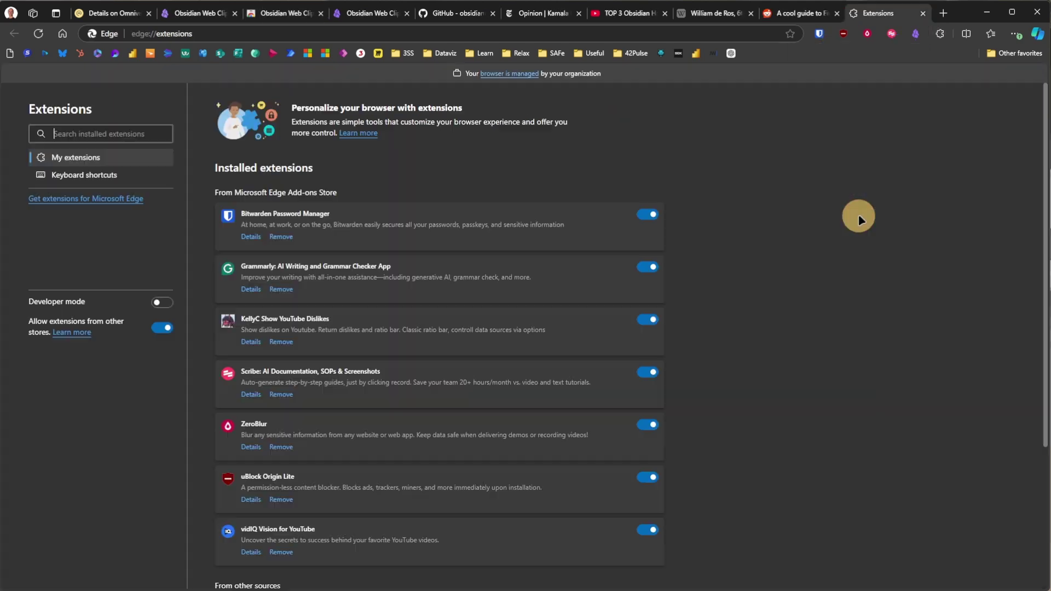
scroll(836, 257, "down", 3)
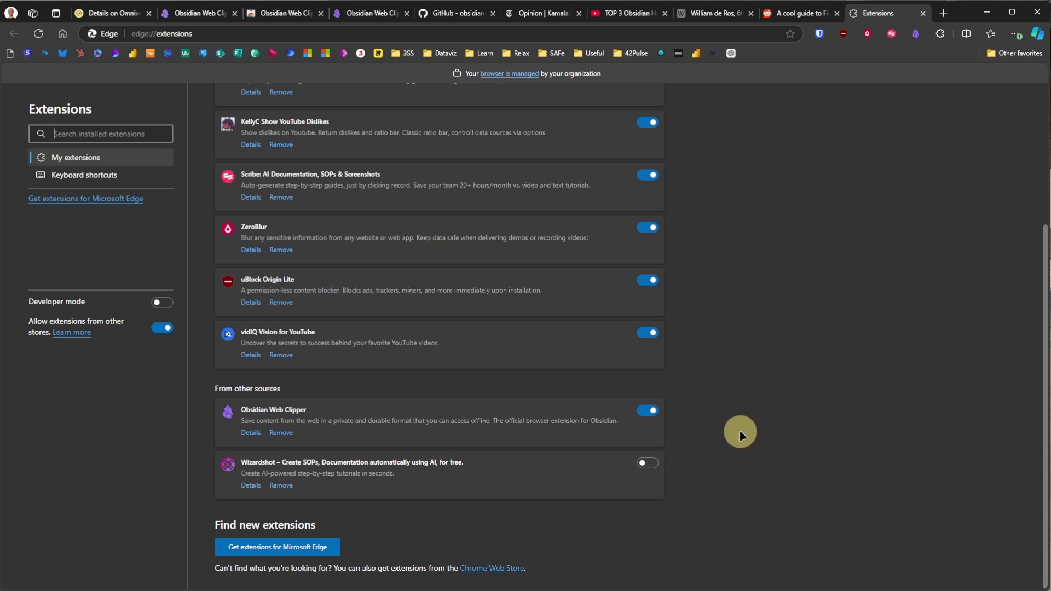
left_click(252, 431)
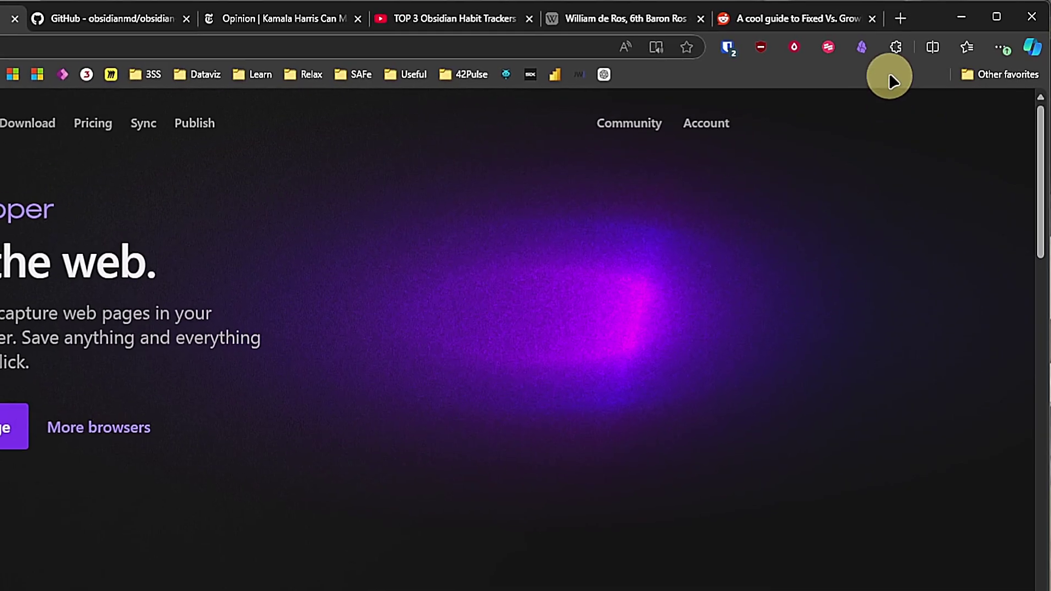
- Open the Obsidian Web Clipper settings and add a vault named "Your Vault Here"
left_click(861, 46)
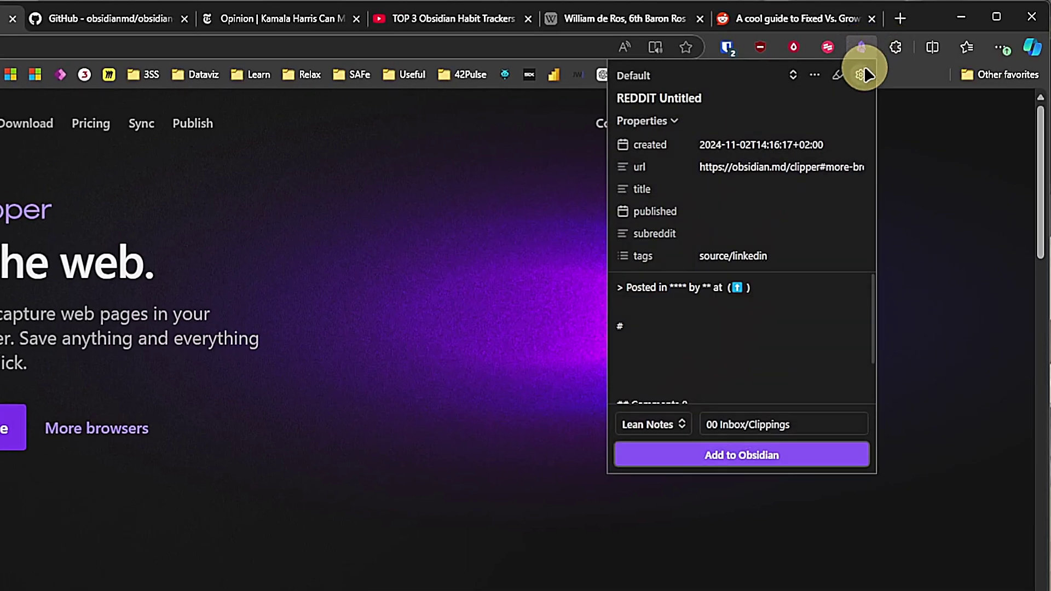
left_click(861, 75)
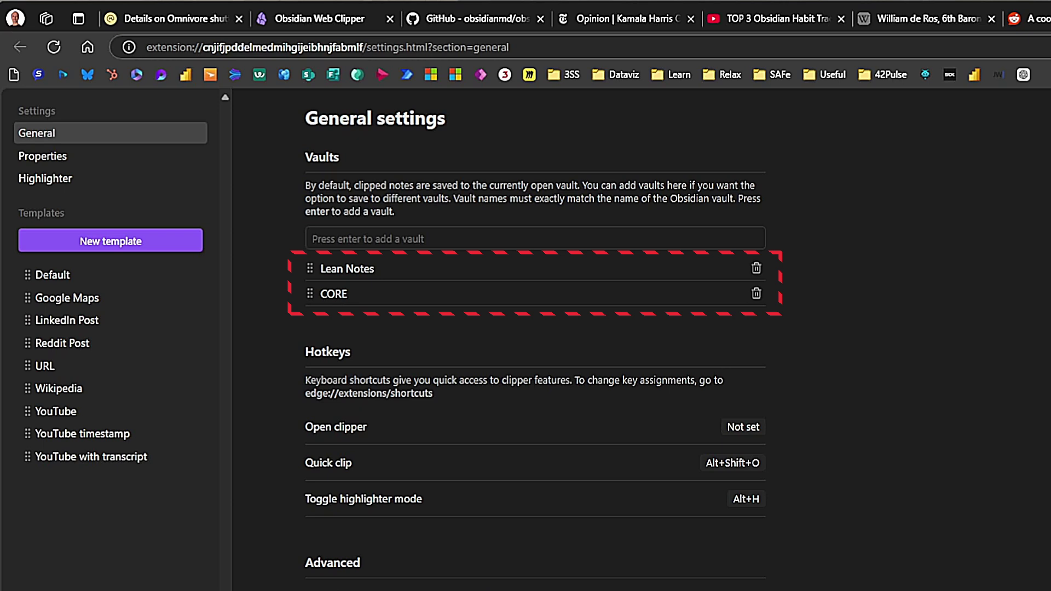
left_click(658, 236)
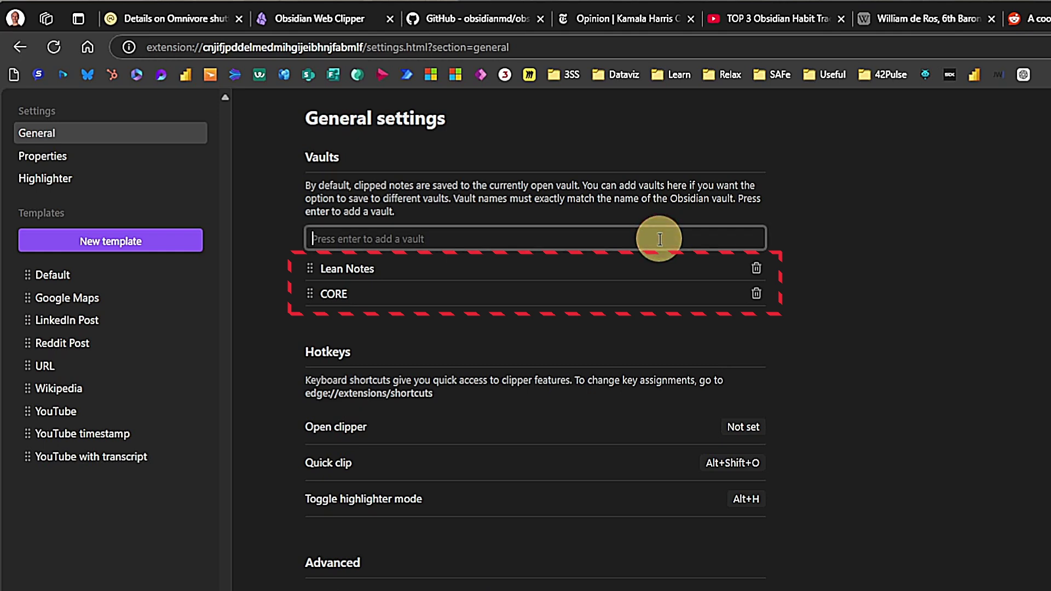
type("Your Vault Here")
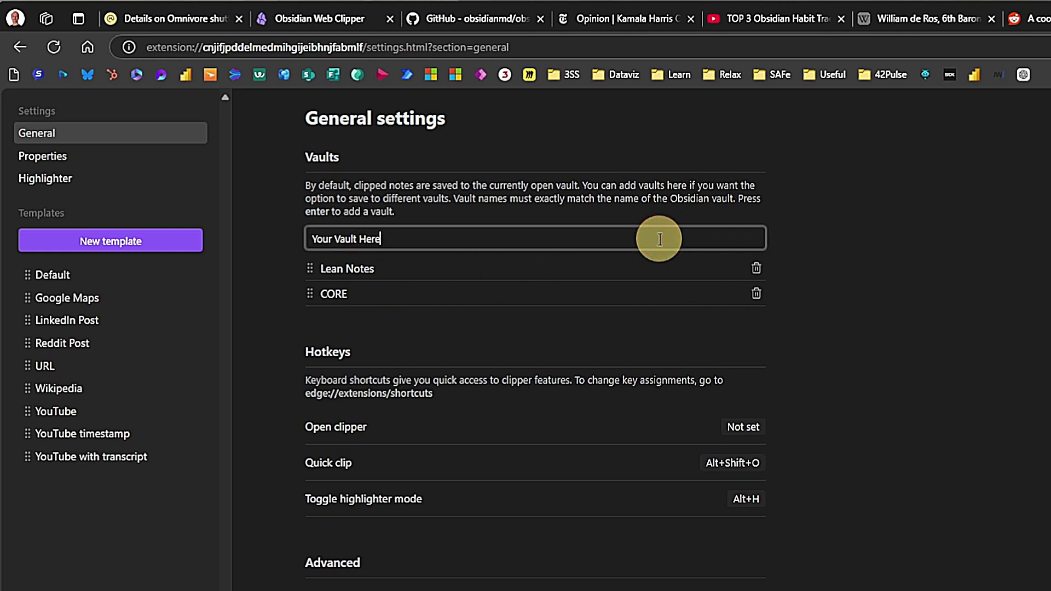
key("Return")
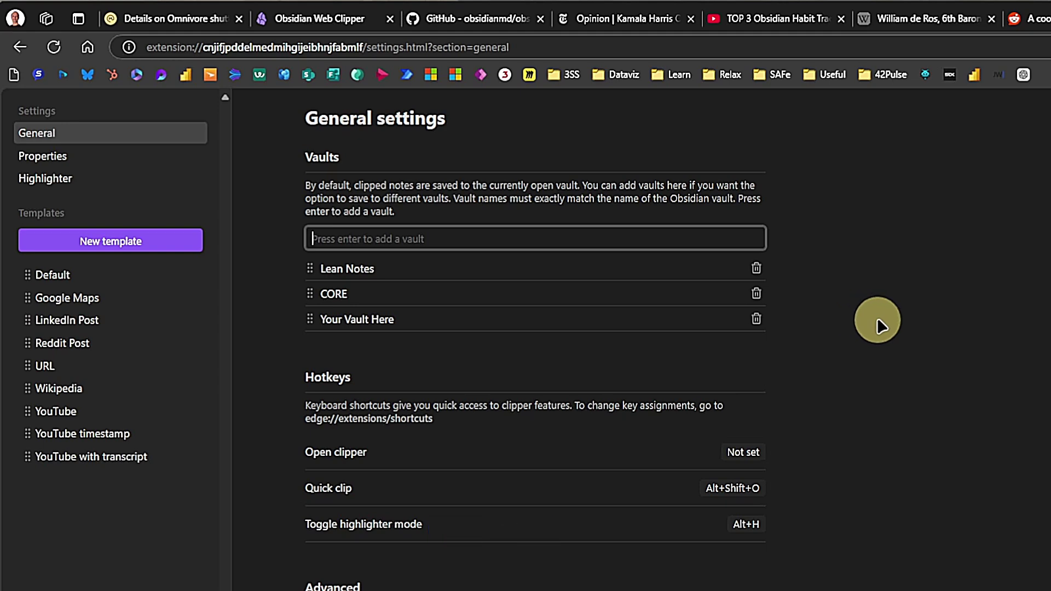
- Review the clipper's General, Properties and Highlighter settings, including the available clip behavior options
scroll(878, 322, "down", 1)
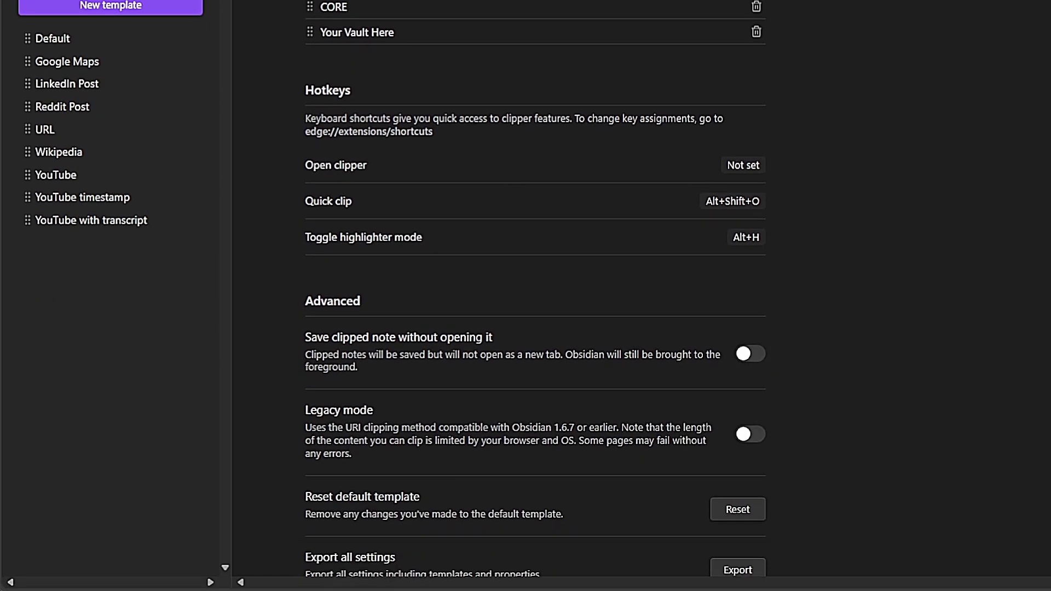
scroll(535, 295, "down", 3)
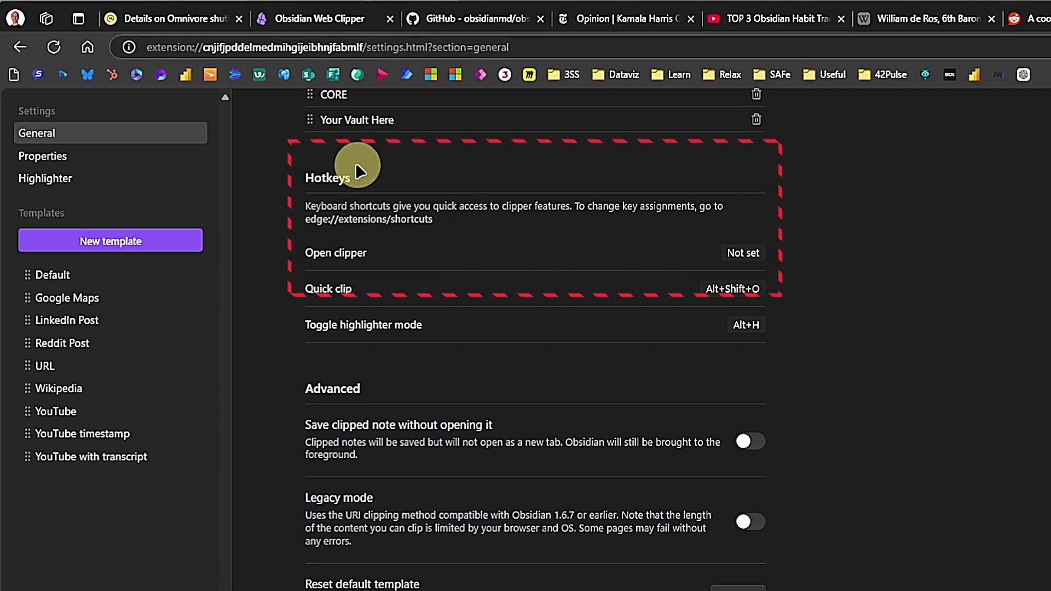
left_click(128, 158)
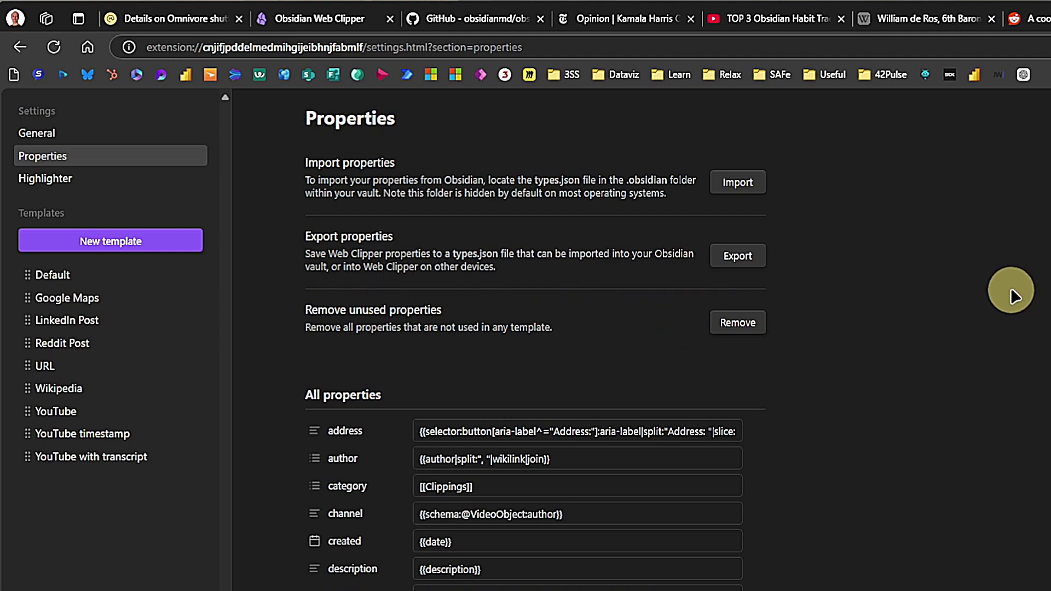
scroll(1011, 291, "down", 5)
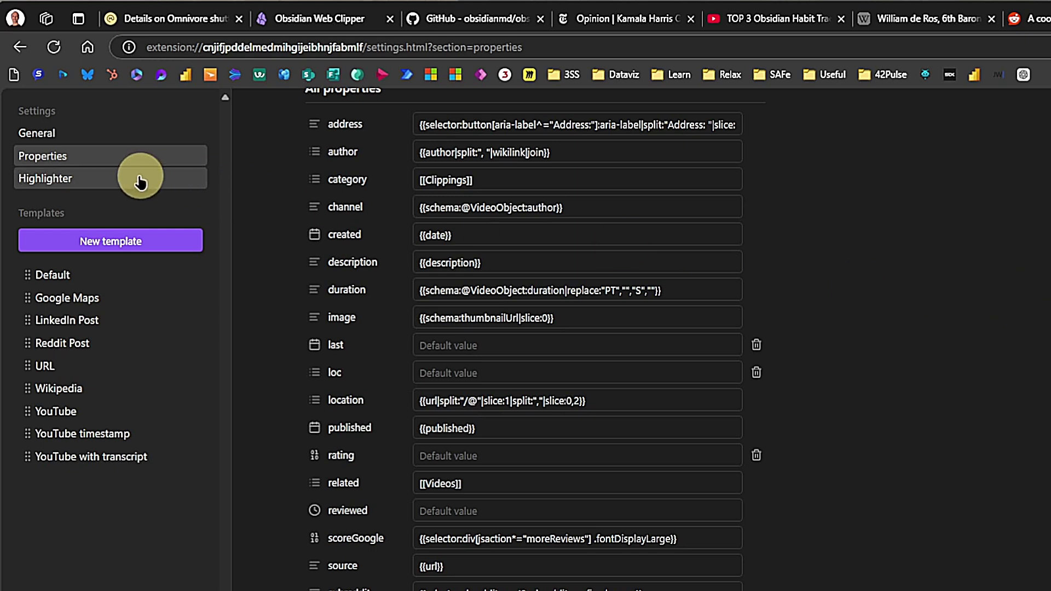
left_click(118, 177)
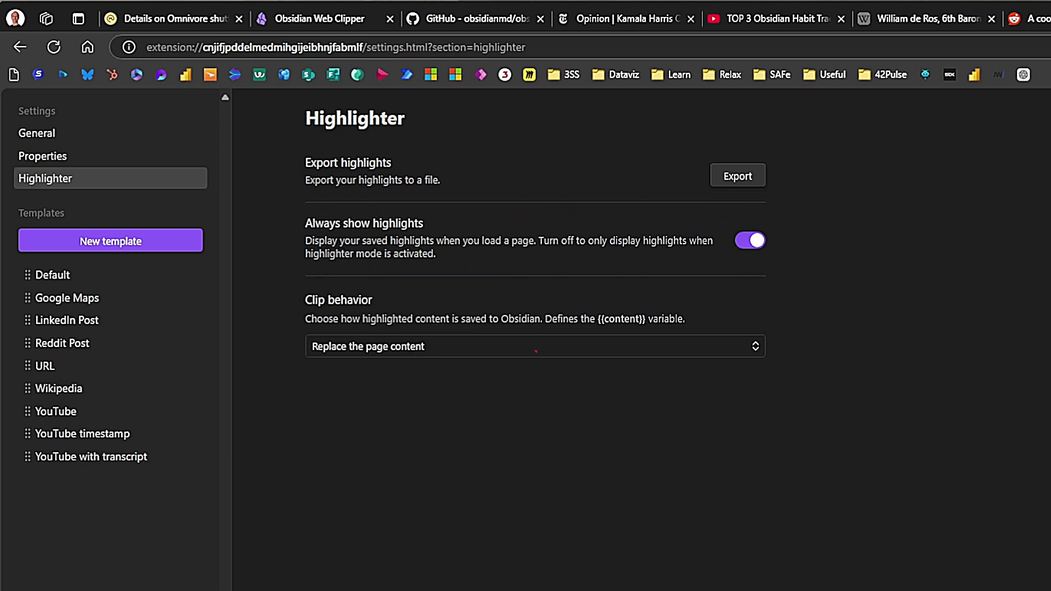
left_click(756, 350)
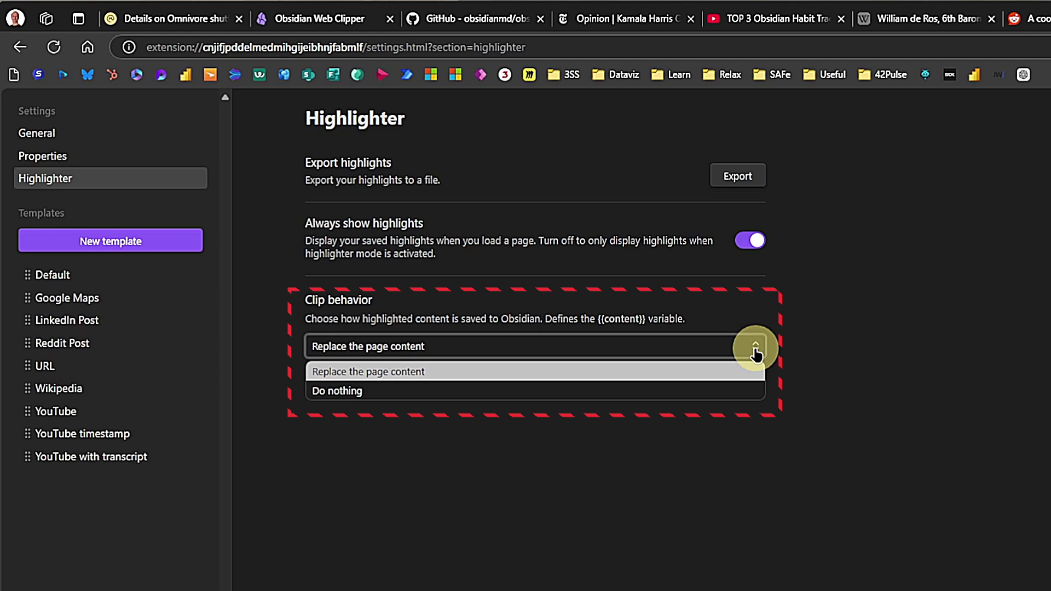
left_click(755, 350)
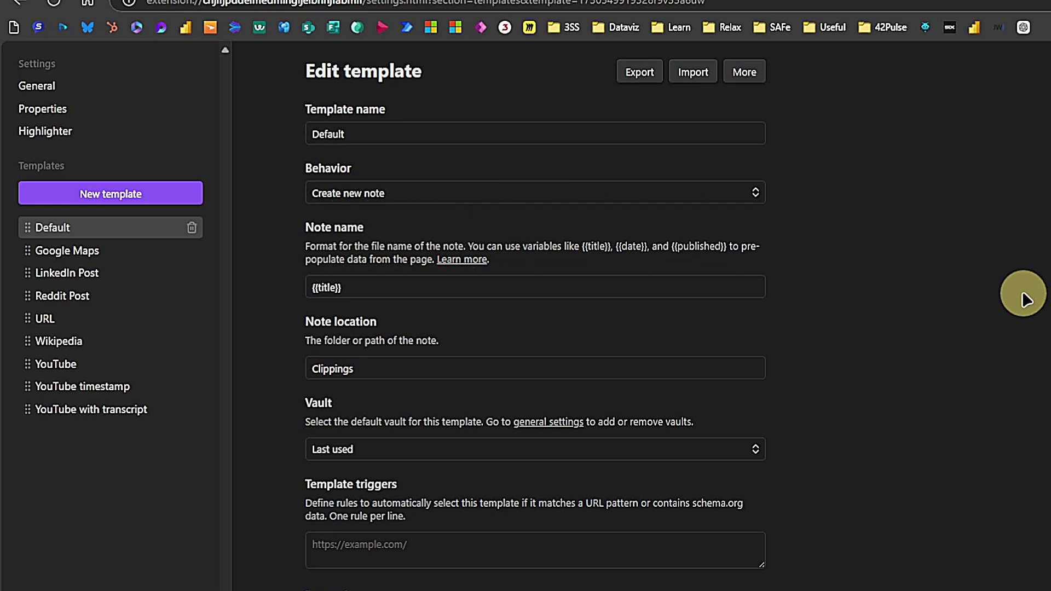
- Try the existing-note and daily-note behaviors for the Default template and return the behavior to Create new note
left_click(756, 194)
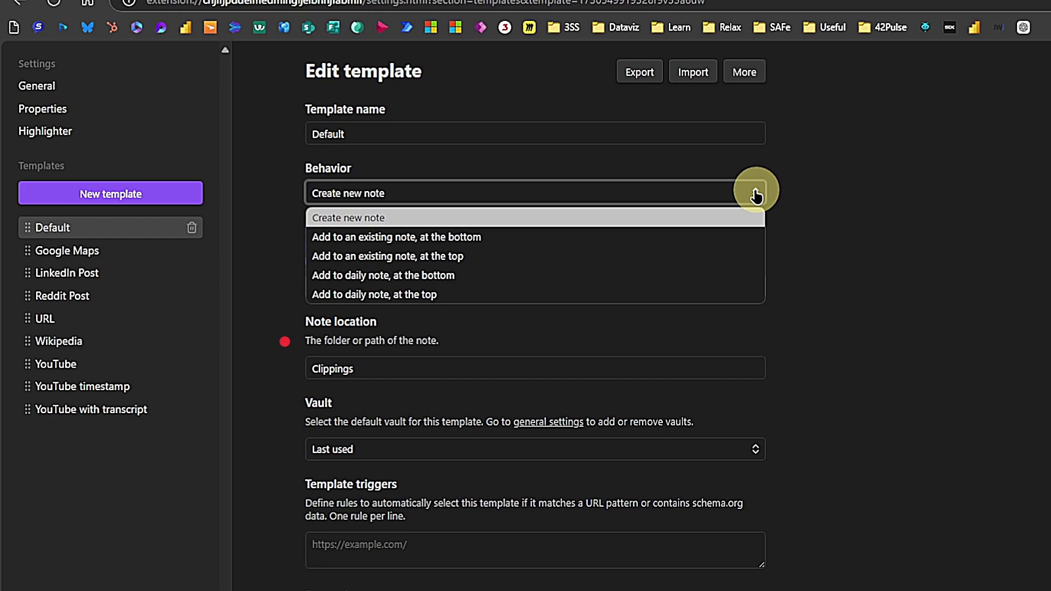
key("Down")
key("Return")
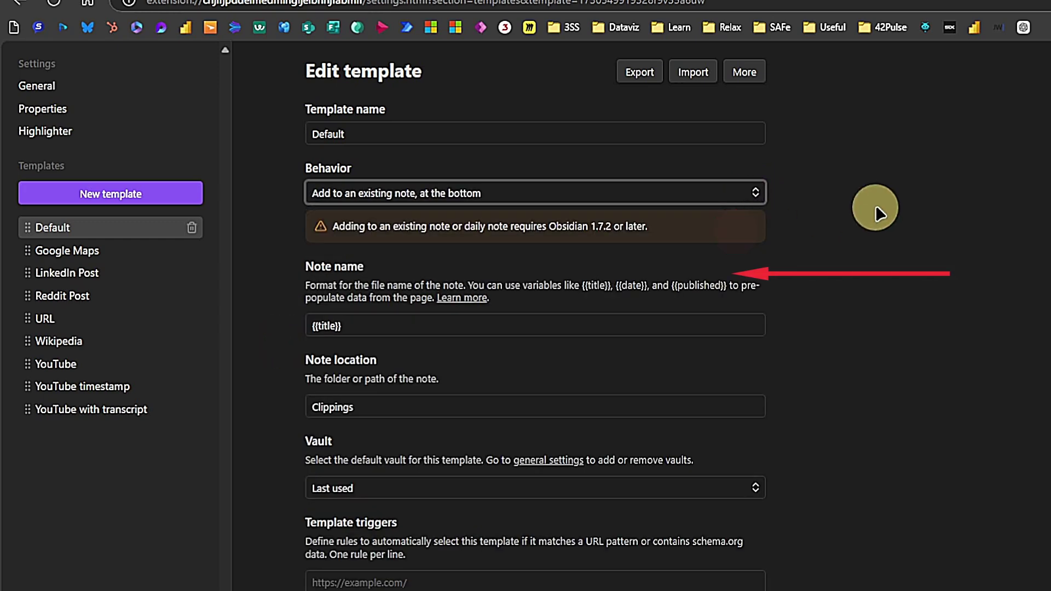
left_click(758, 192)
left_click(723, 253)
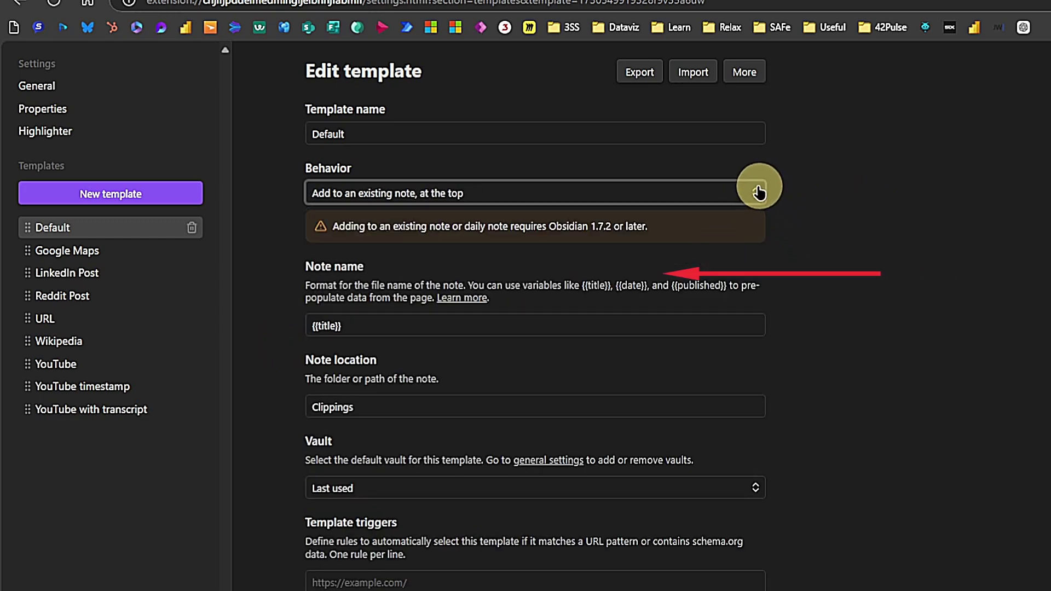
left_click(754, 192)
left_click(698, 273)
left_click(772, 192)
left_click(739, 293)
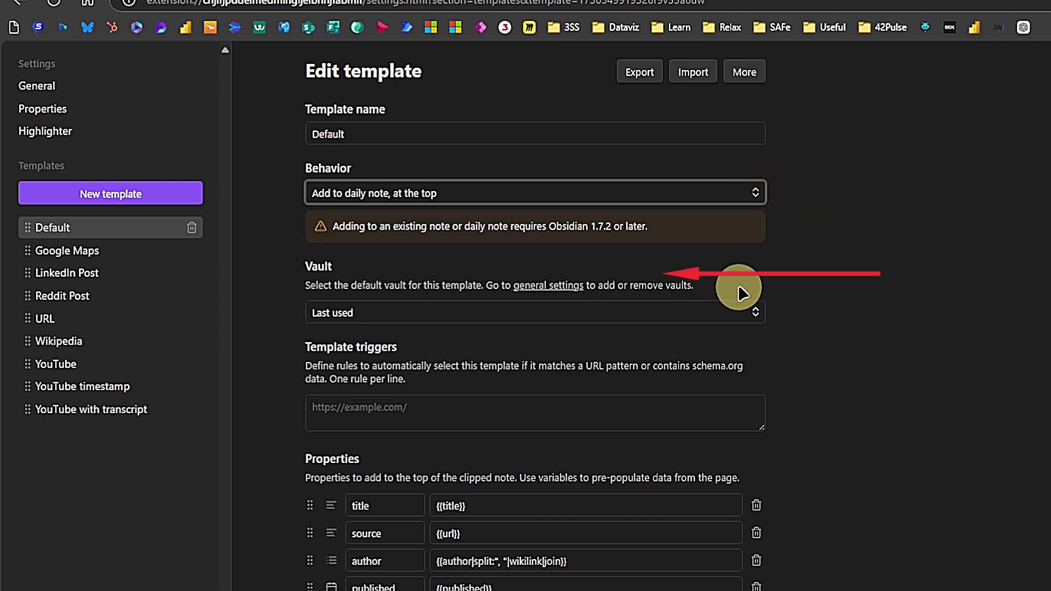
left_click(758, 192)
left_click(700, 216)
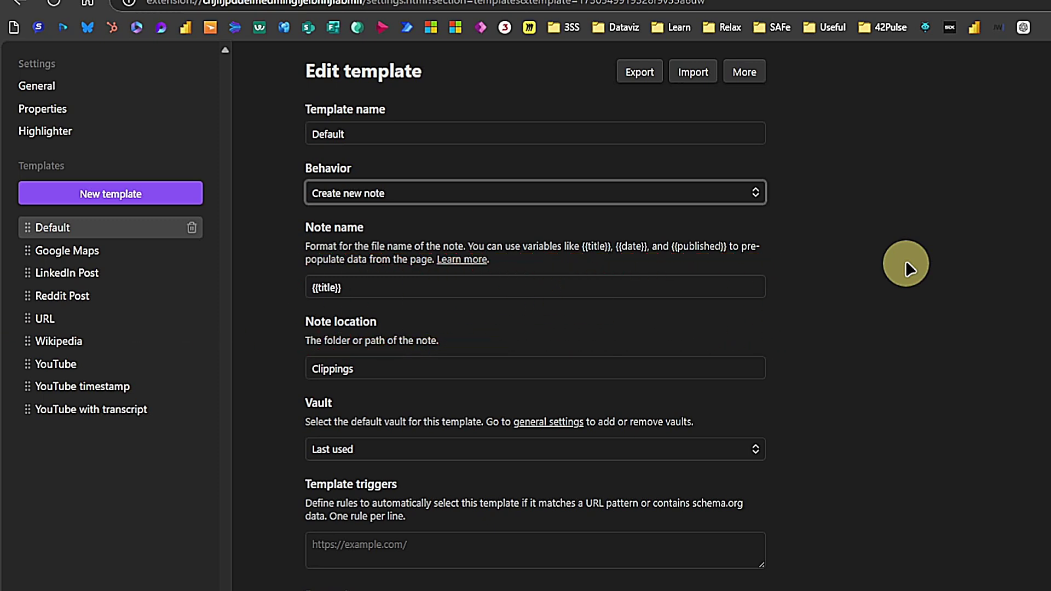
- Set the Default template's note location to 00 Inbox/Clippings
left_click(434, 367)
double_click(434, 368)
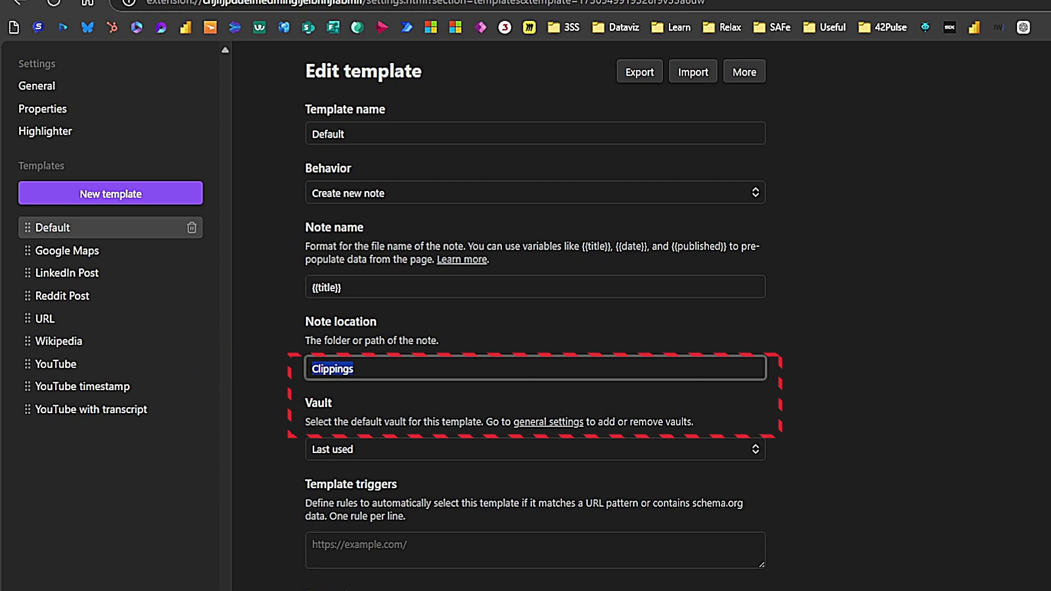
type("00")
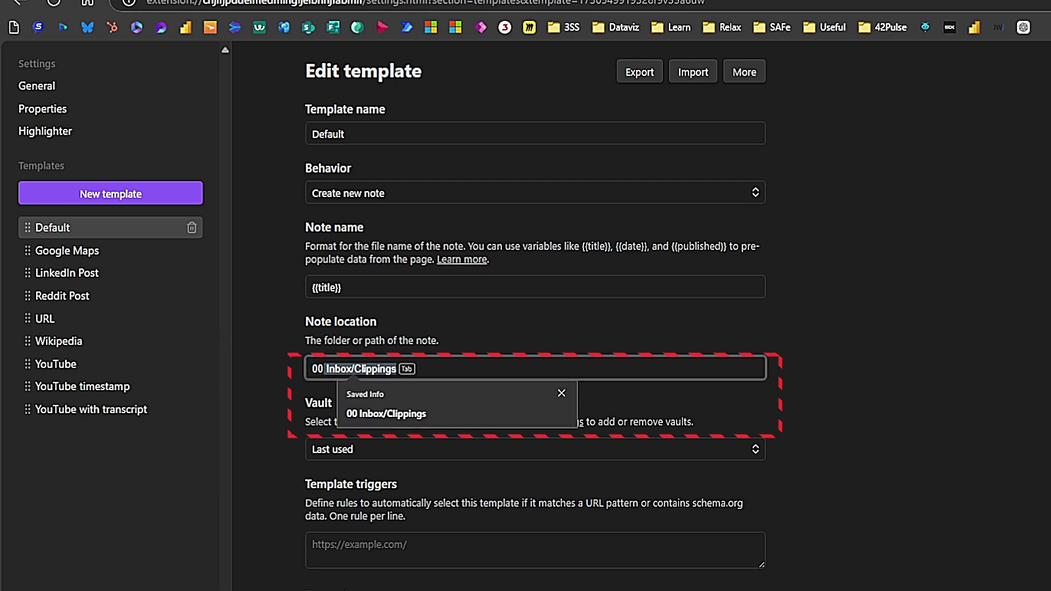
key("Tab")
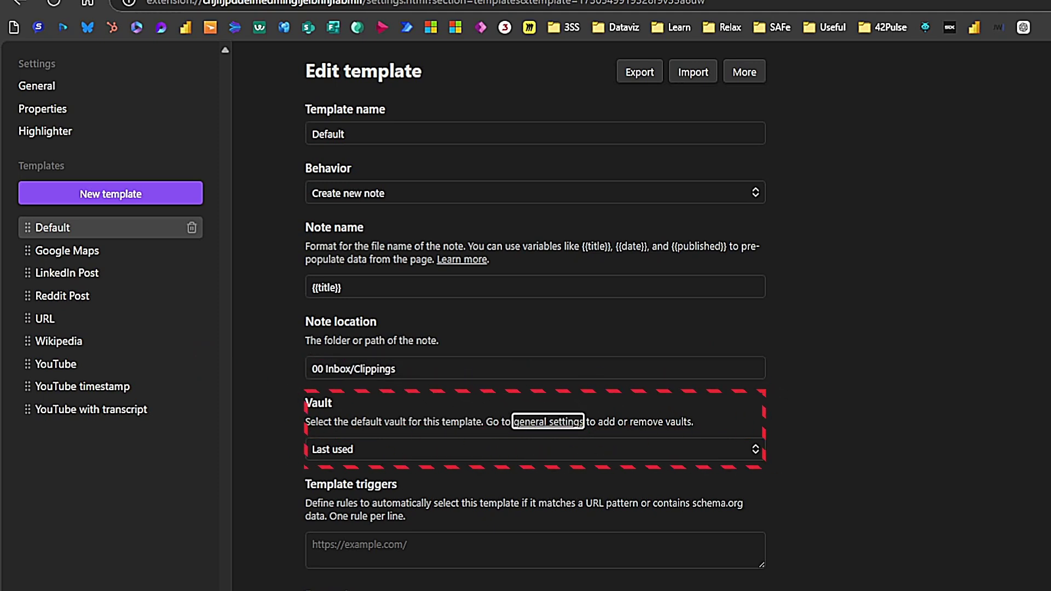
- Examine the Default template's vault choices and its remaining settings, leaving the vault on Last used
left_click(756, 454)
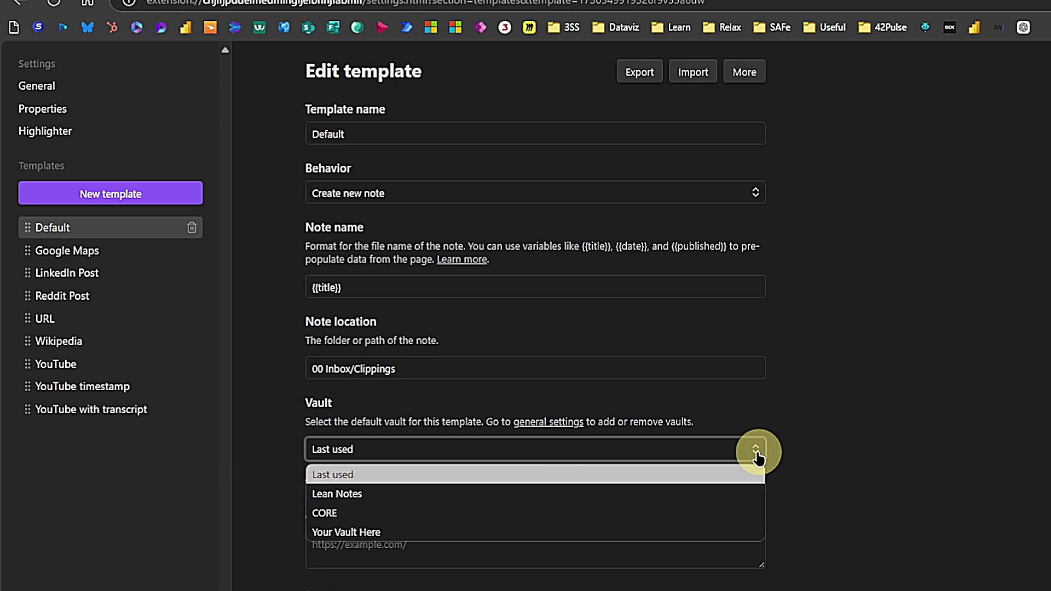
left_click(757, 454)
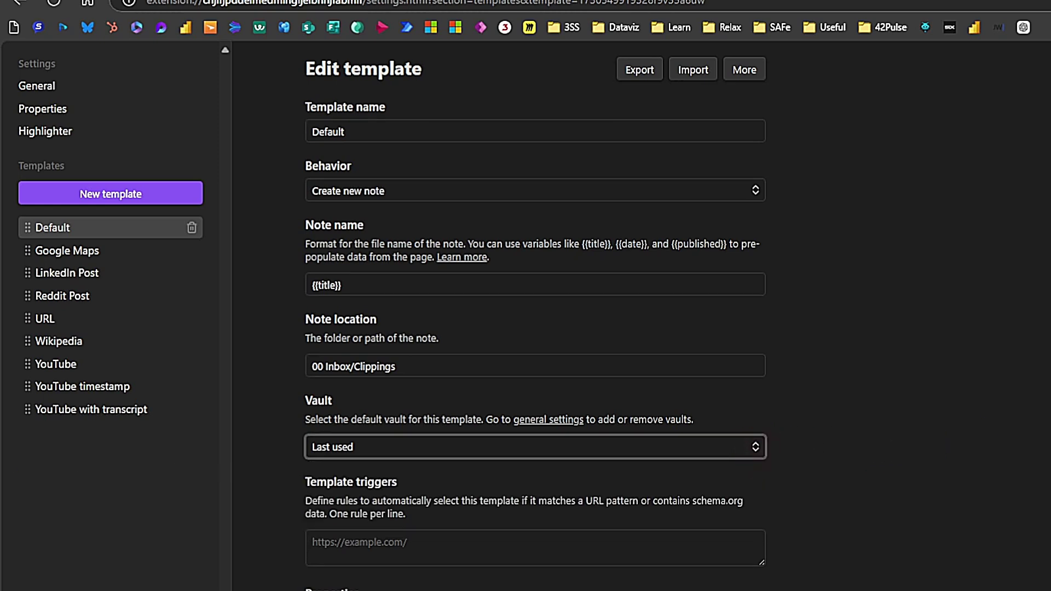
scroll(535, 315, "down", 5)
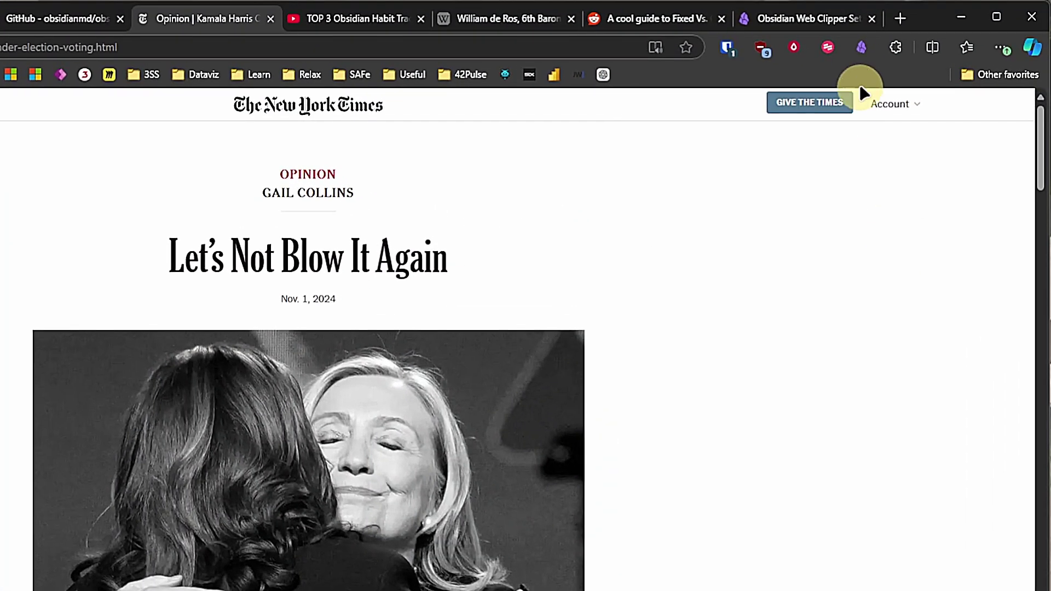
- Clip the New York Times article "Let's Not Blow It Again" to 00 Inbox/Clippings in the Lean Notes vault using the Default template
left_click(916, 35)
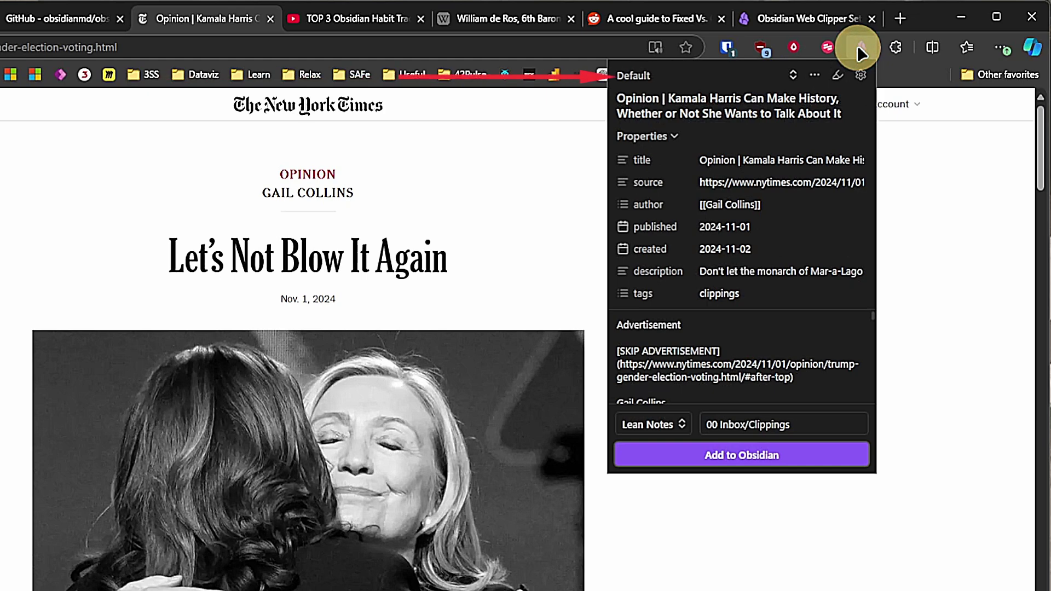
left_click(792, 74)
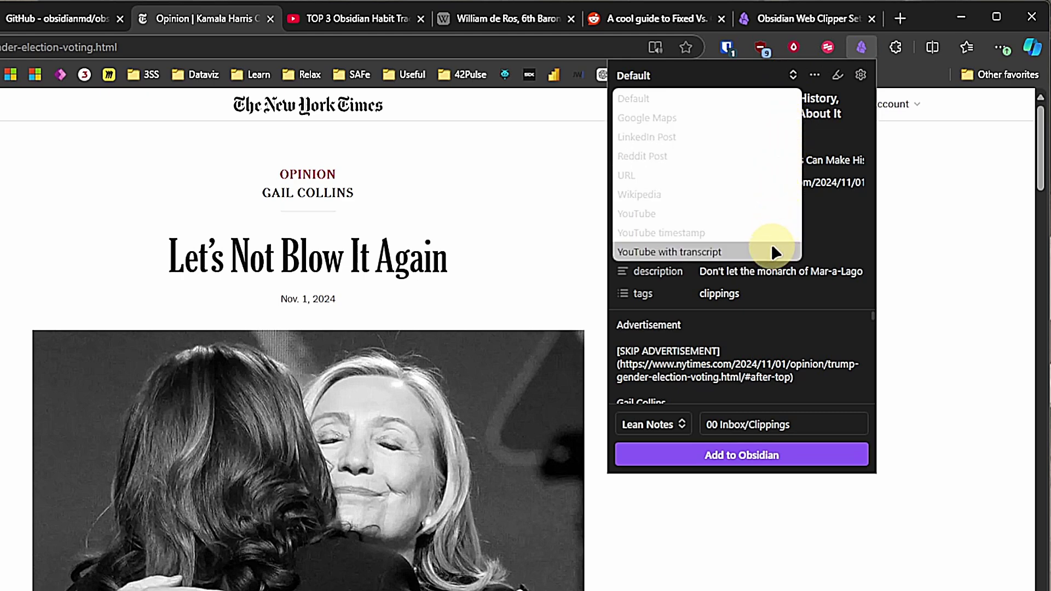
left_click(793, 75)
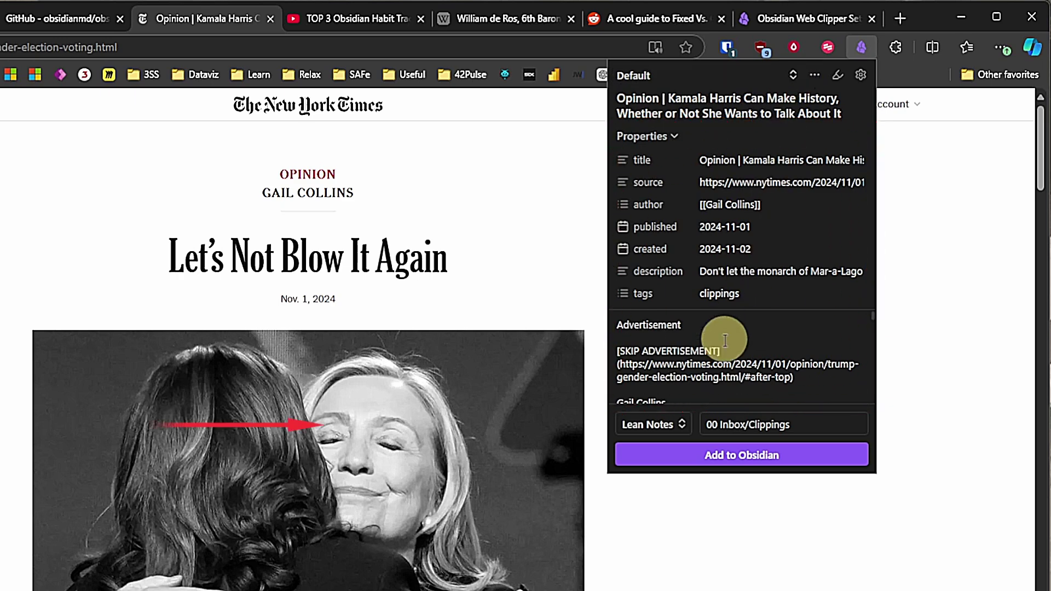
left_click(684, 426)
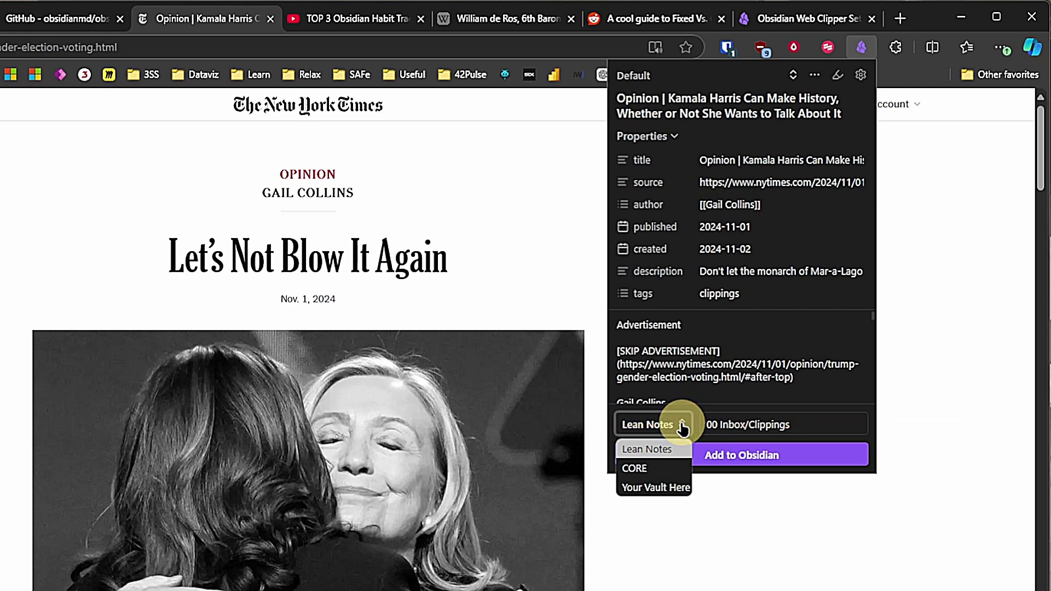
left_click(682, 426)
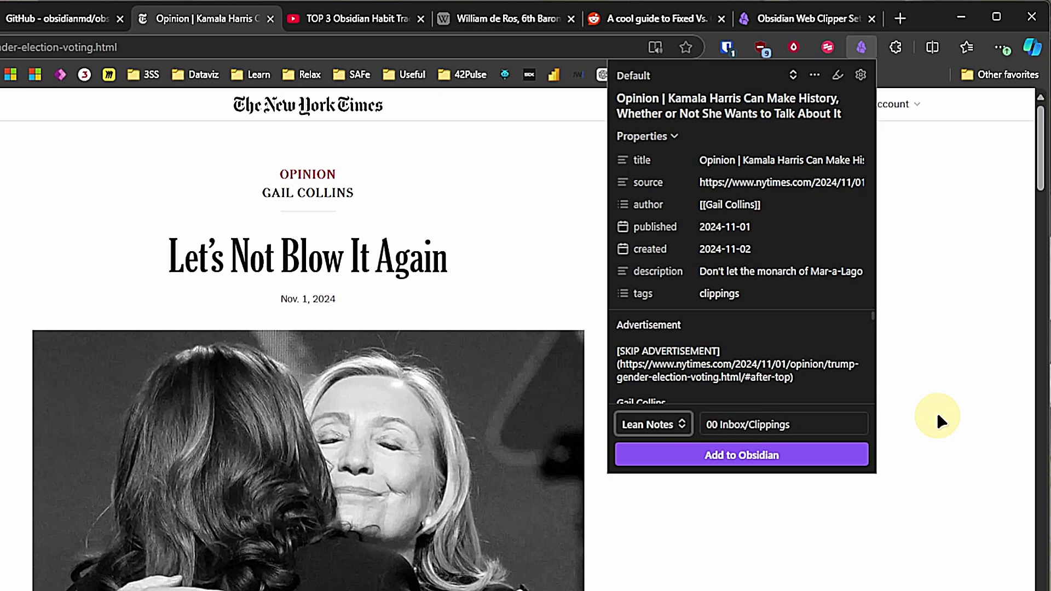
left_click(815, 455)
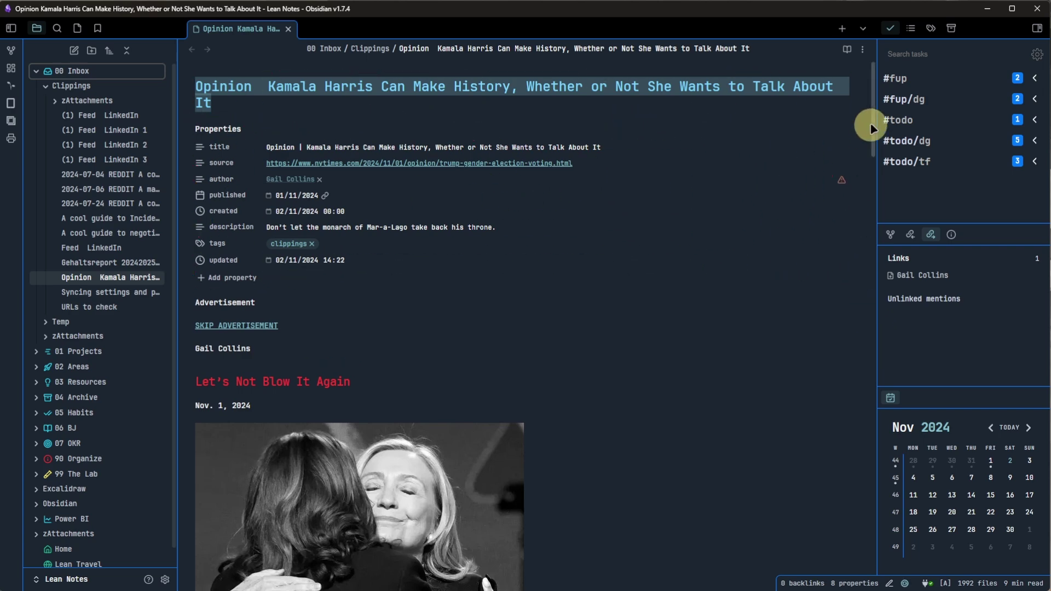
- Delete everything from the Related Content heading to the end of the clipped article note in Obsidian
left_click_drag(872, 104, 900, 590)
left_click_drag(874, 419, 841, 189)
left_click(277, 412)
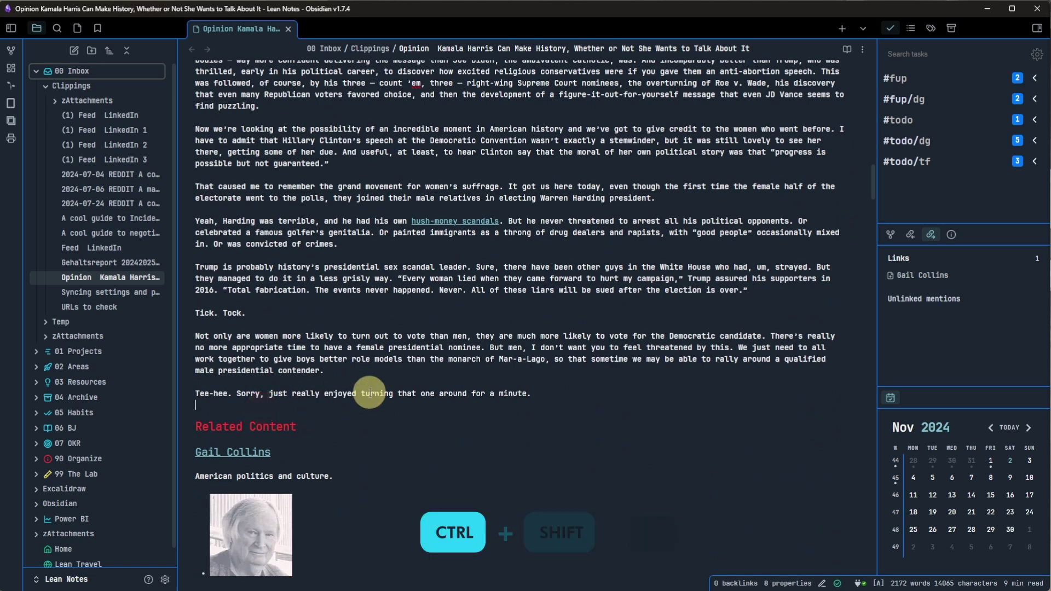
key("ctrl+shift+End")
key("BackSpace")
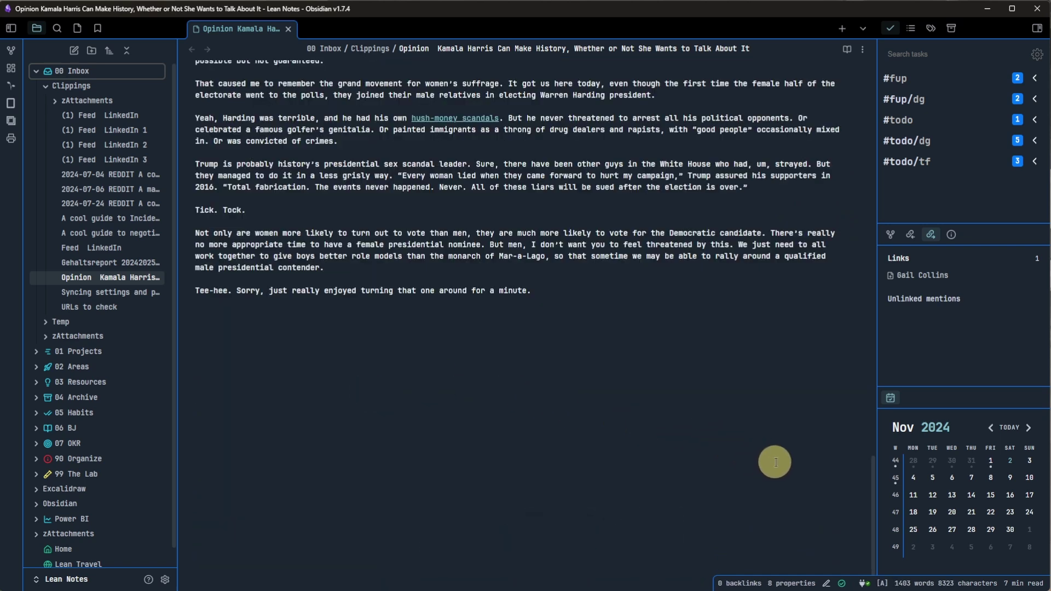
scroll(780, 467, "up", 4)
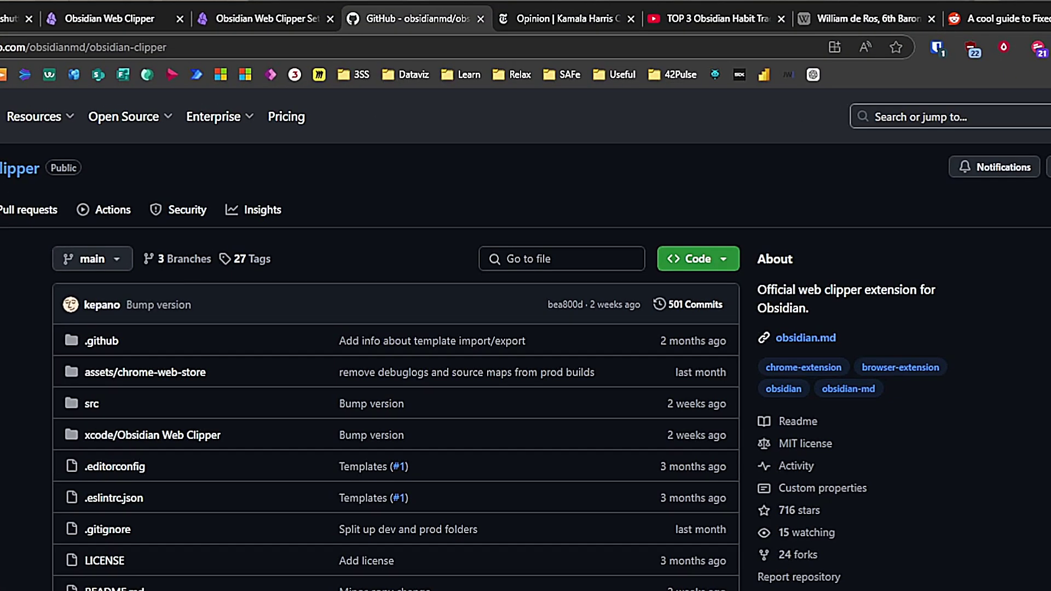
- Examine the obsidian-clipper README on GitHub, covering installation, template import and export, template triggers and preset variables
scroll(394, 328, "down", 12)
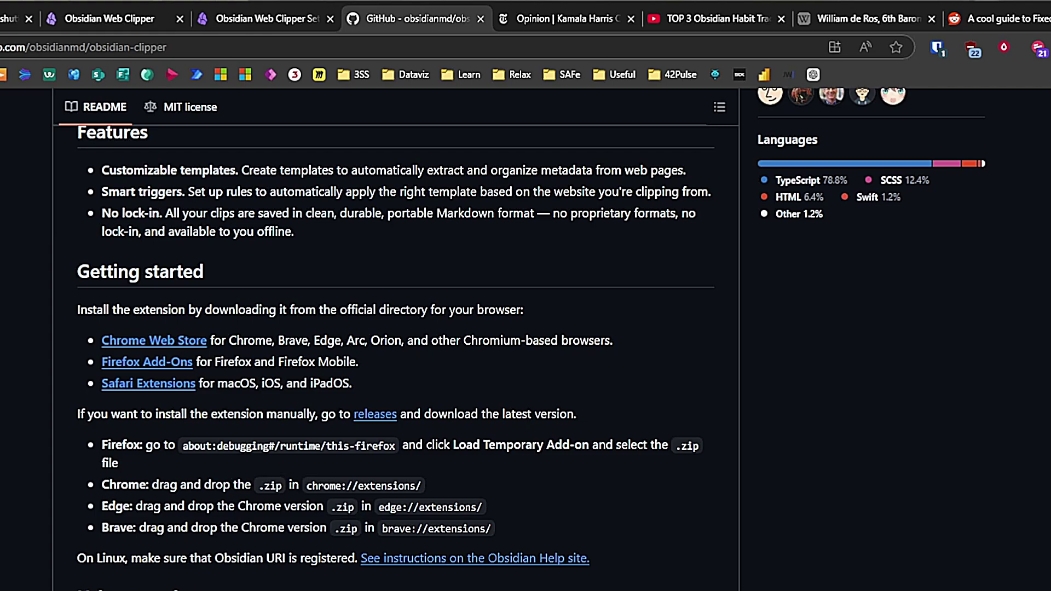
scroll(394, 339, "down", 13)
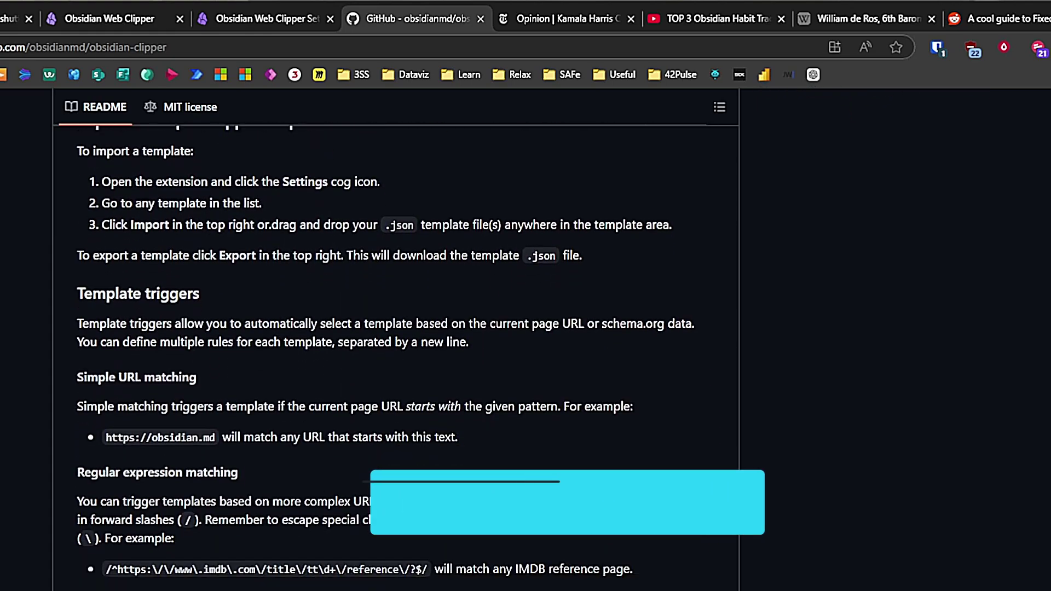
scroll(395, 339, "down", 11)
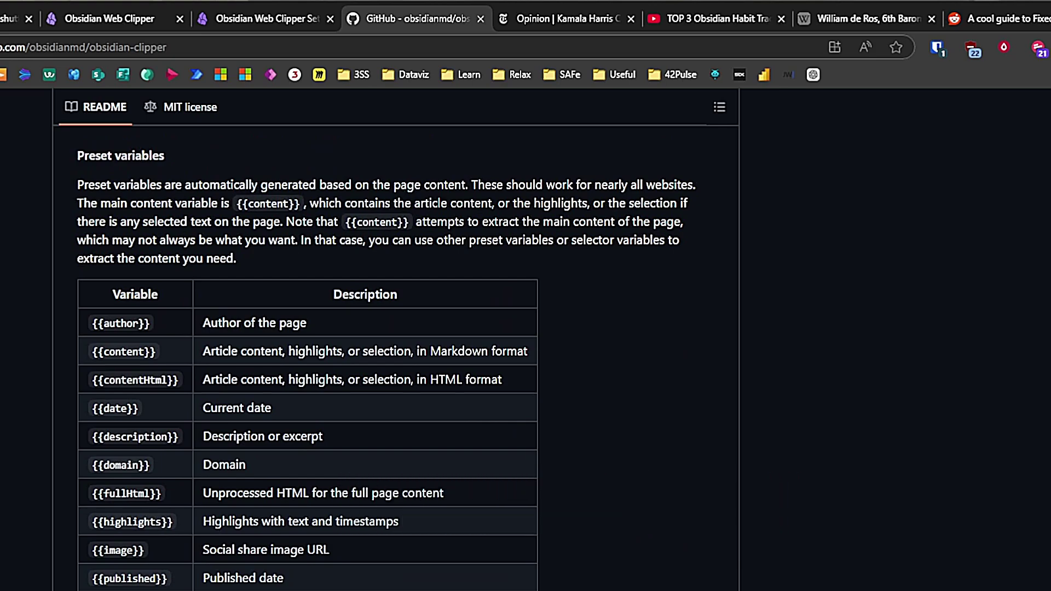
scroll(394, 339, "up", 15)
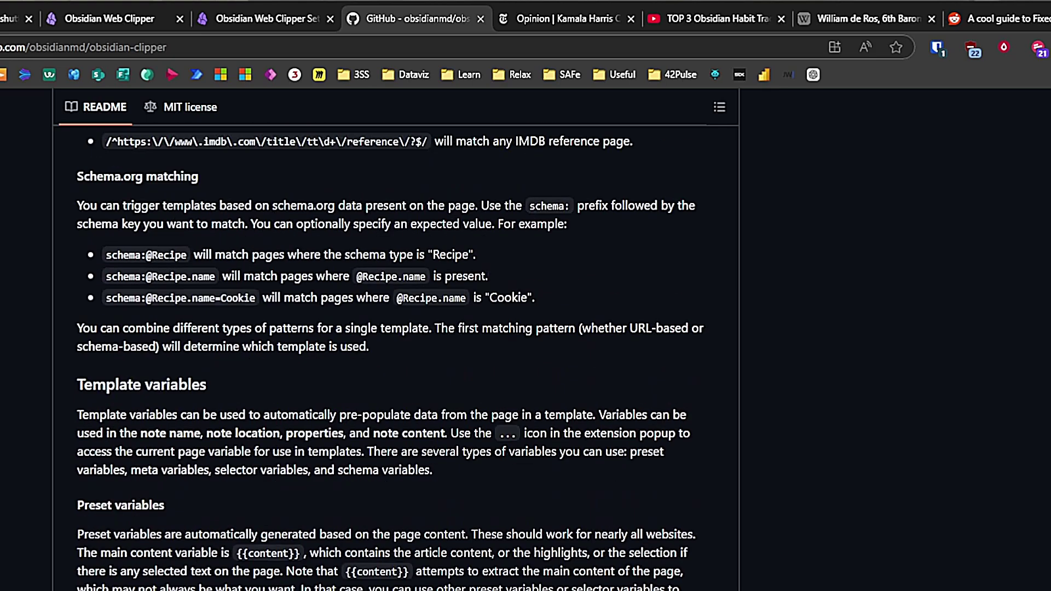
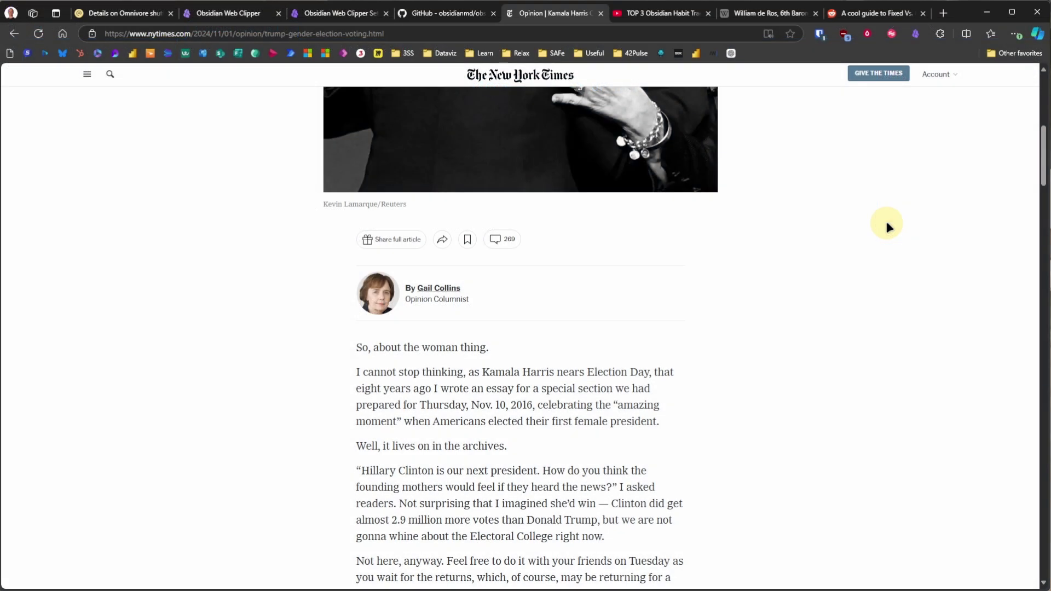
- Highlight the "I cannot stop thinking" and "Hillary Clinton is our next president" paragraphs and clip the highlights to 00 Inbox/Clippings in the Lean Notes vault
key("alt+h")
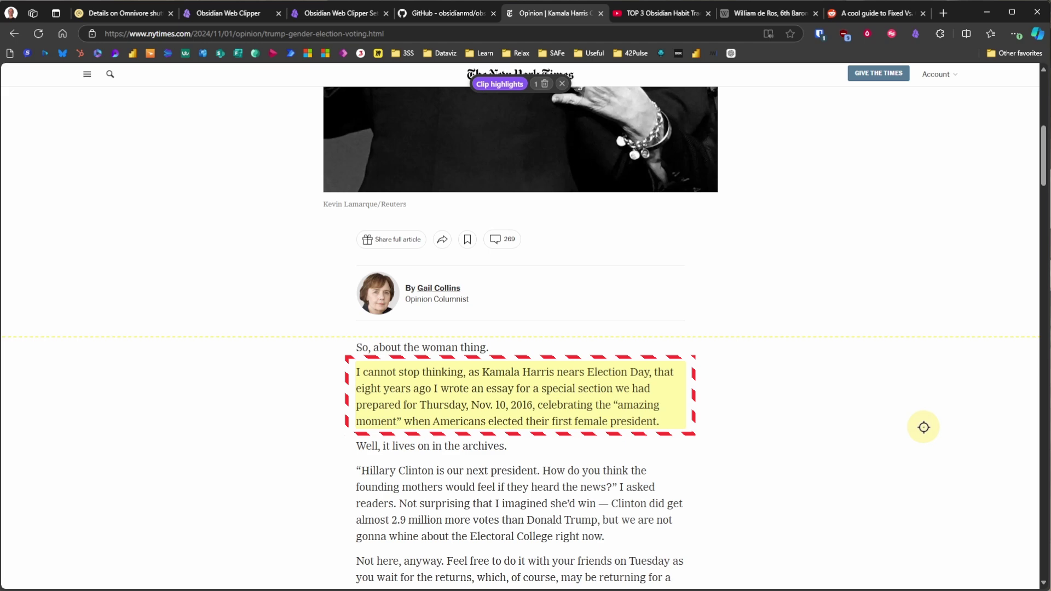
scroll(923, 427, "down", 1)
left_click(523, 435)
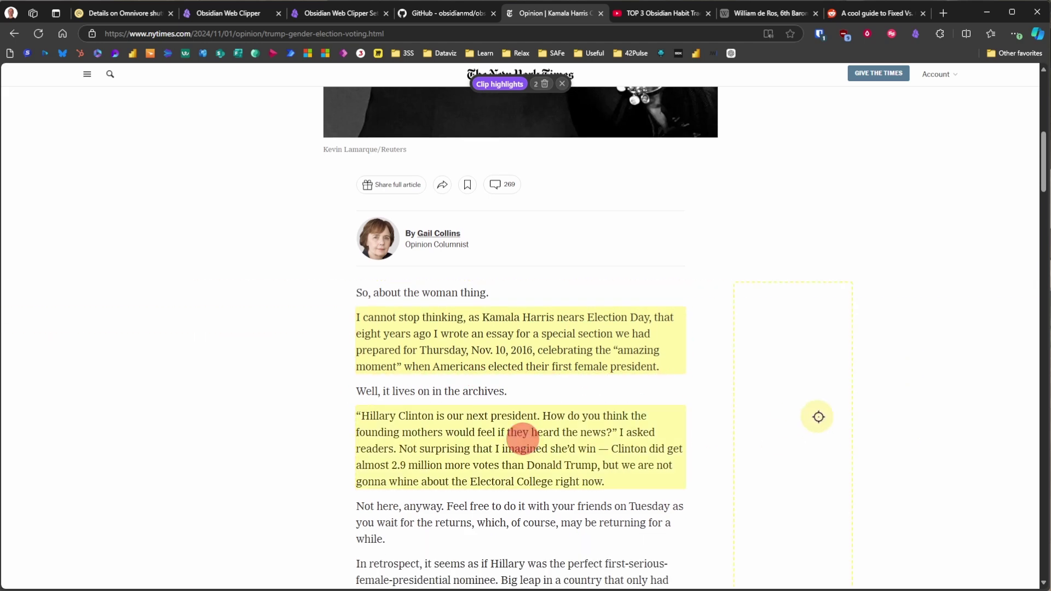
left_click(916, 33)
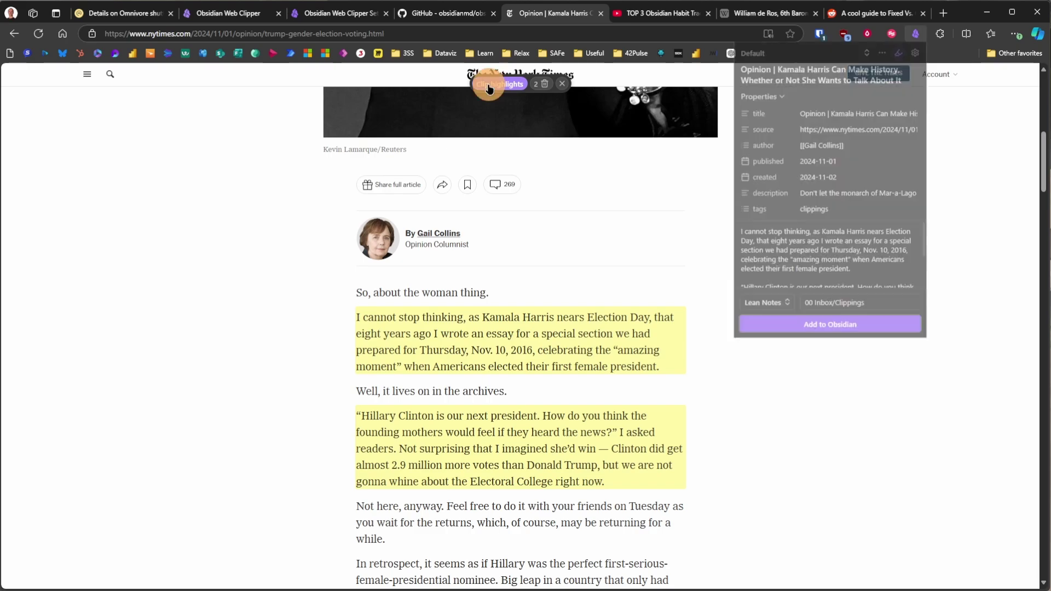
left_click(808, 326)
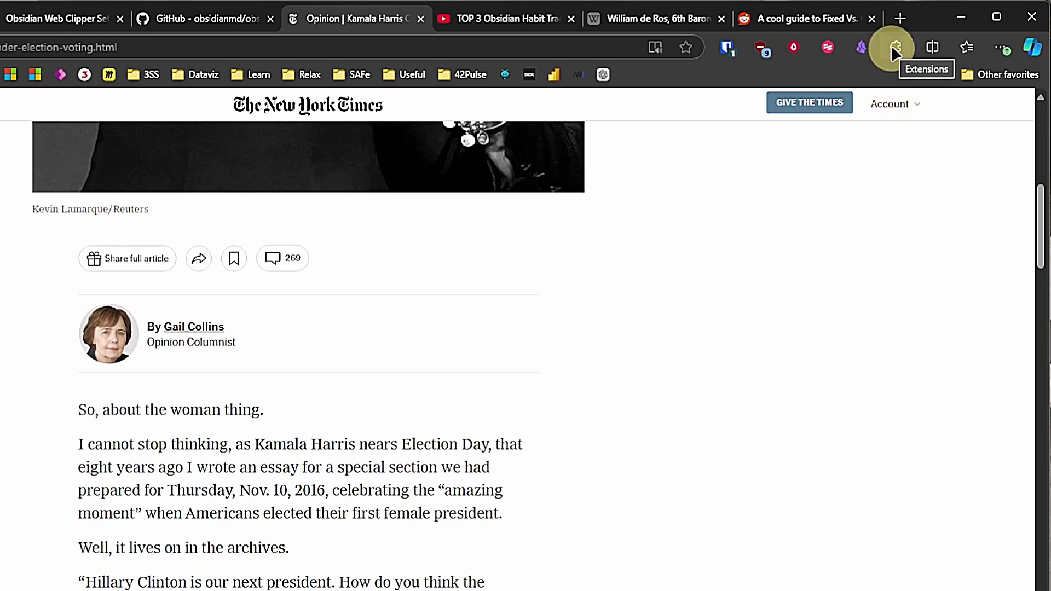
- Open Obsidian Web Clipper in the browser sidebar and highlight the "Not here, anyway" and "Well, it lives on in the archives" paragraphs
left_click(892, 47)
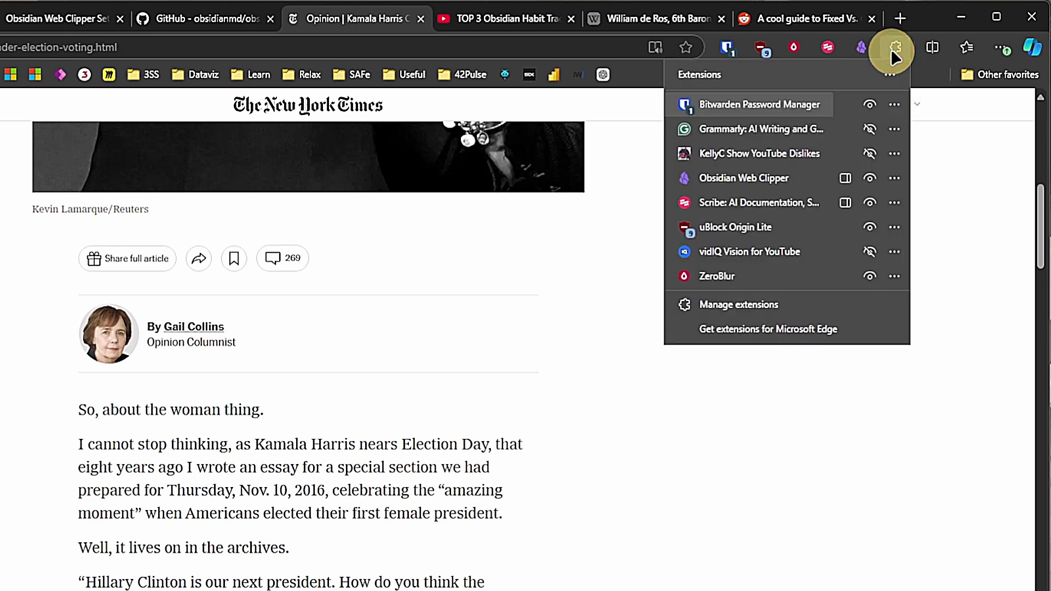
left_click(845, 179)
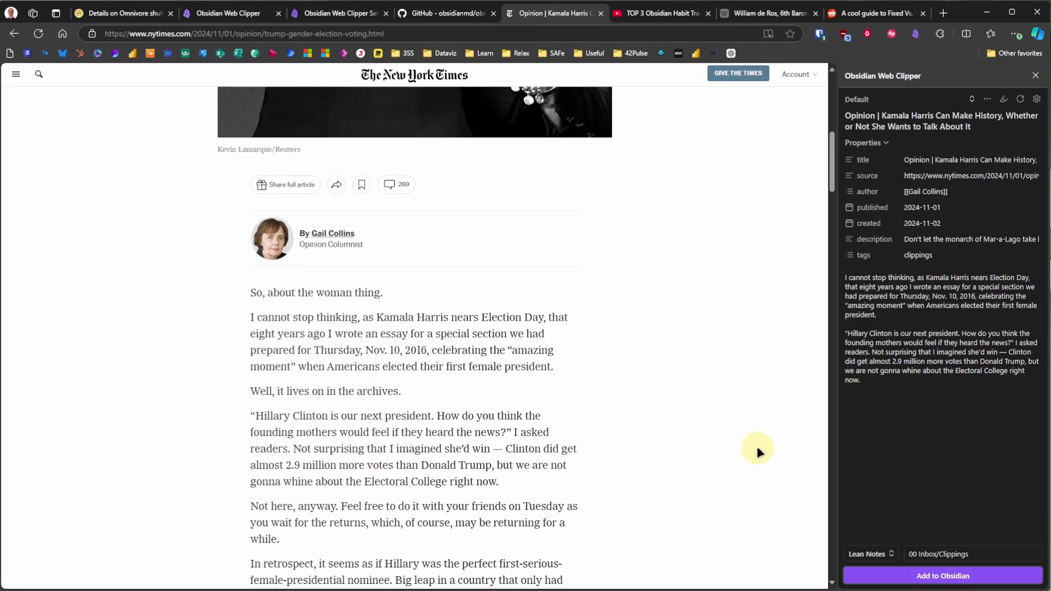
left_click(1005, 99)
left_click(432, 520)
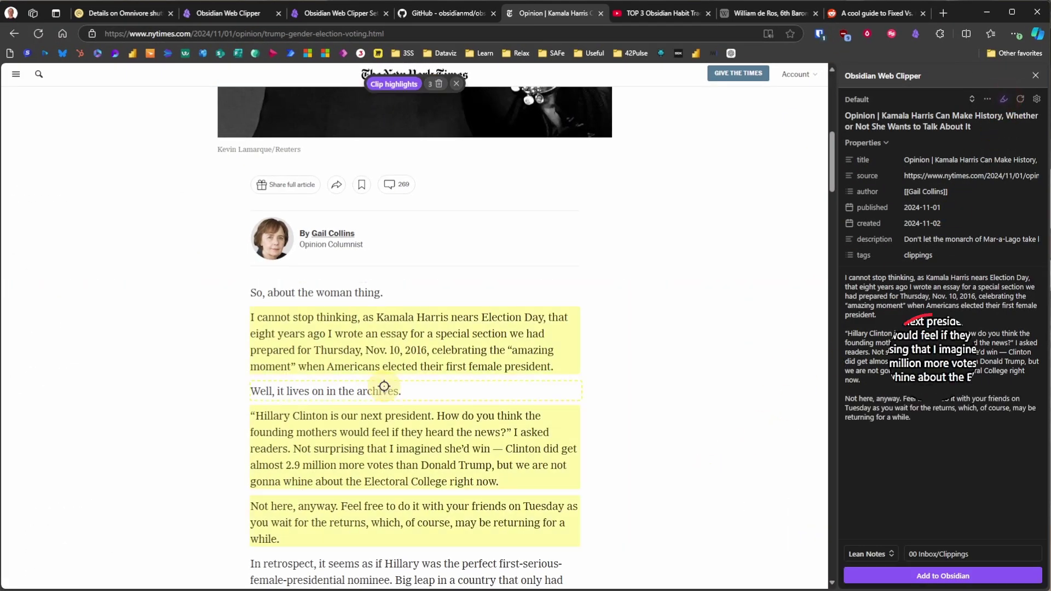
left_click(385, 390)
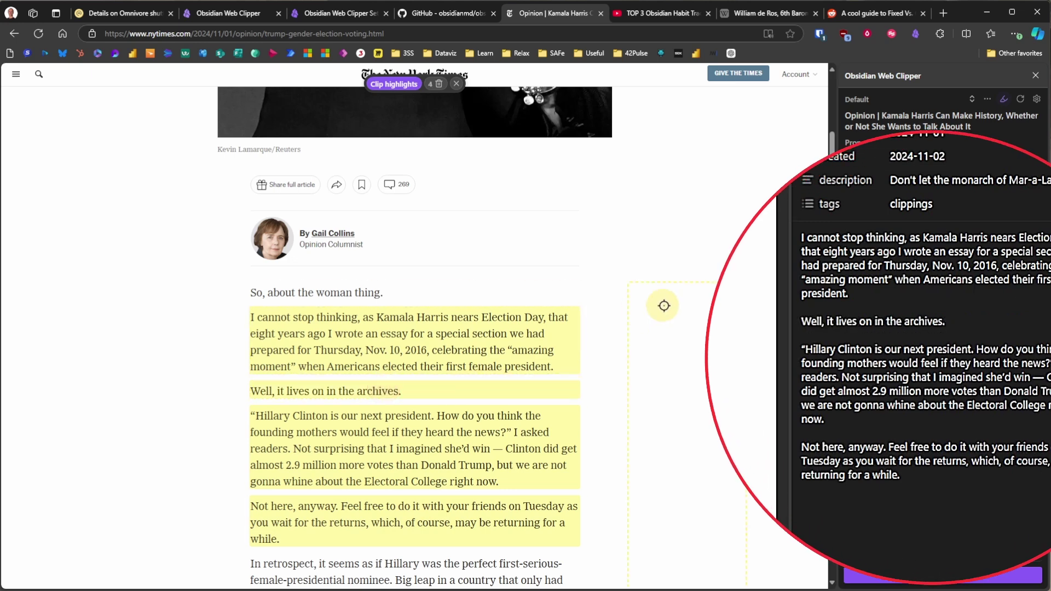
- Add the article's photo to the highlights and remove the highlight from "Well, it lives on in the archives."
scroll(629, 263, "up", 3)
left_click(537, 203)
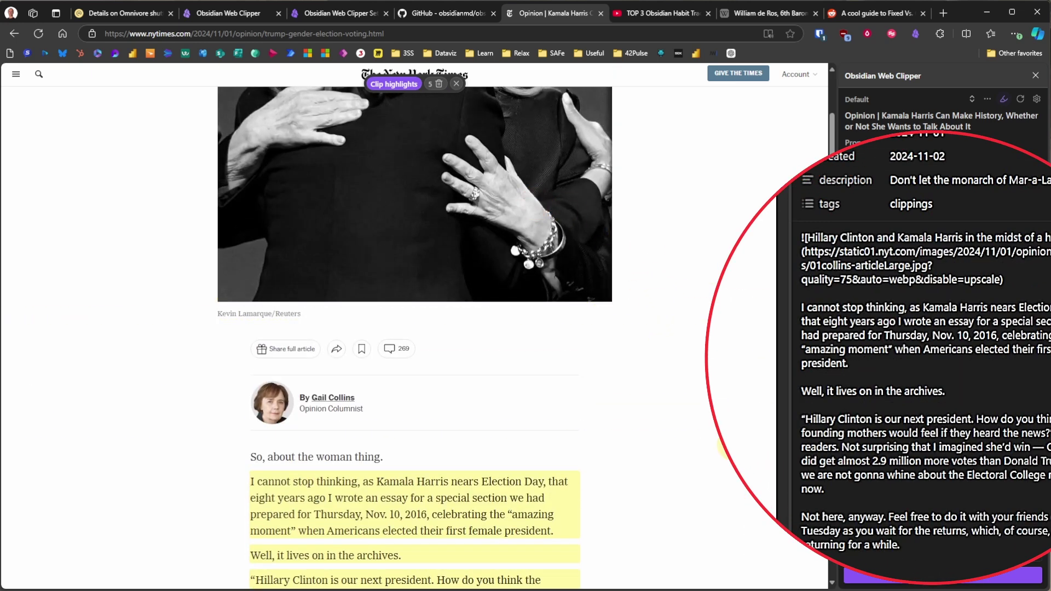
scroll(722, 448, "down", 3)
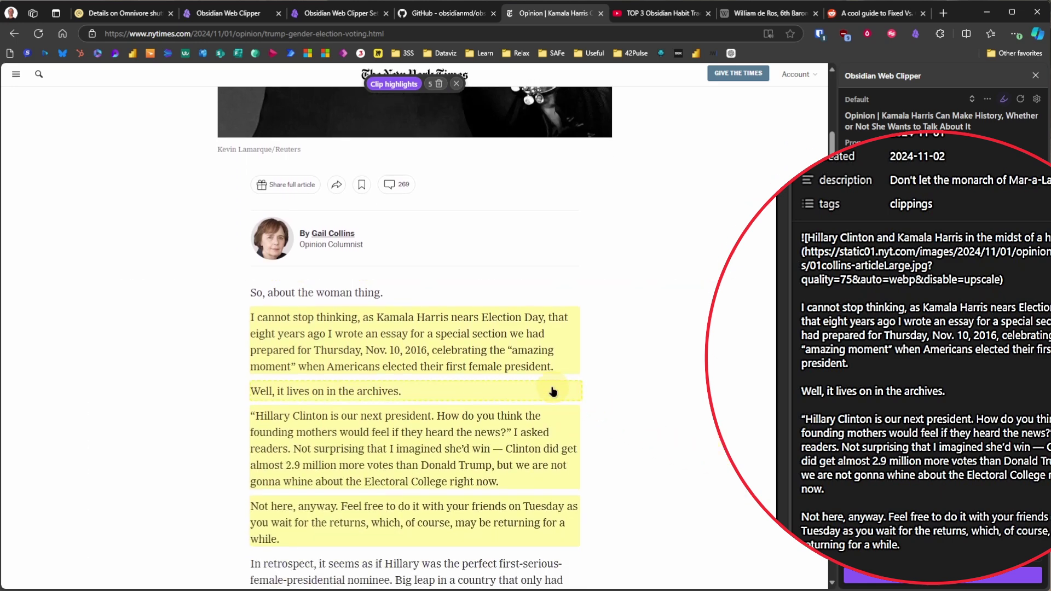
left_click(553, 389)
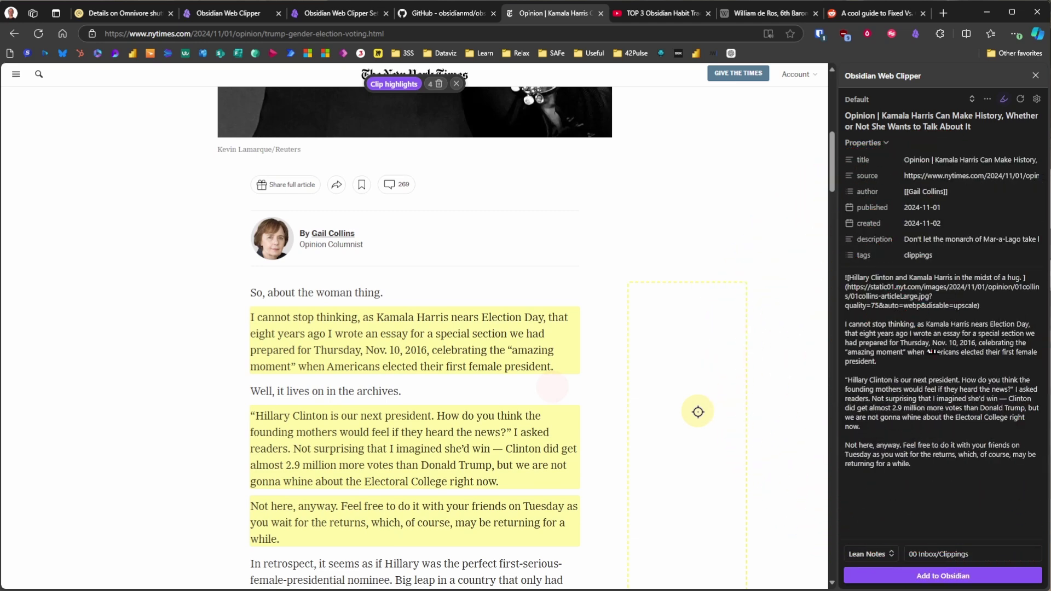
- Clip the highlighted photo and paragraphs to 00 Inbox/Clippings in the Lean Notes vault and look through the note in Obsidian
left_click(896, 576)
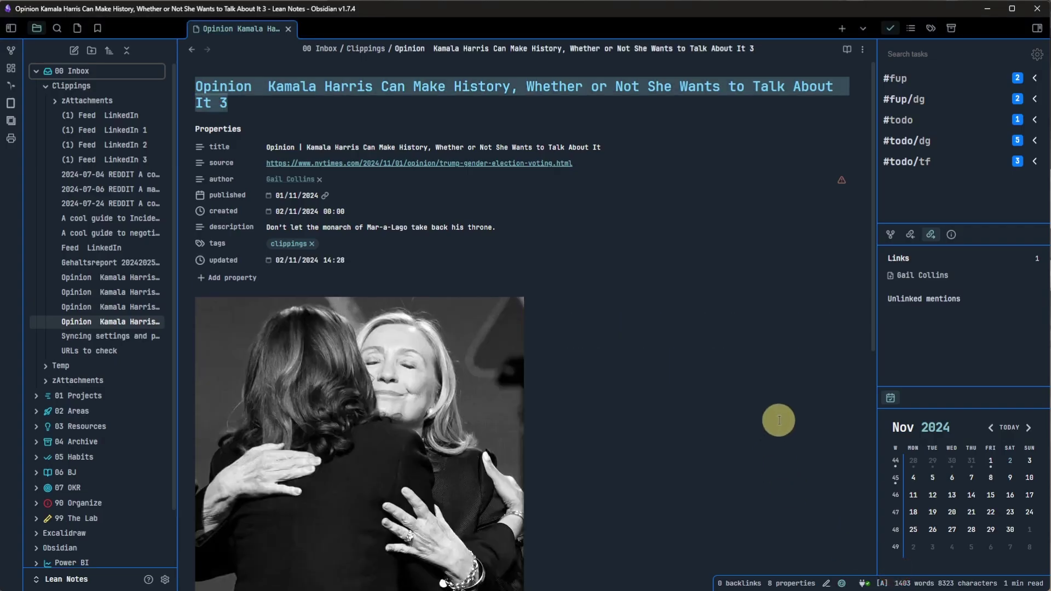
left_click_drag(873, 153, 877, 282)
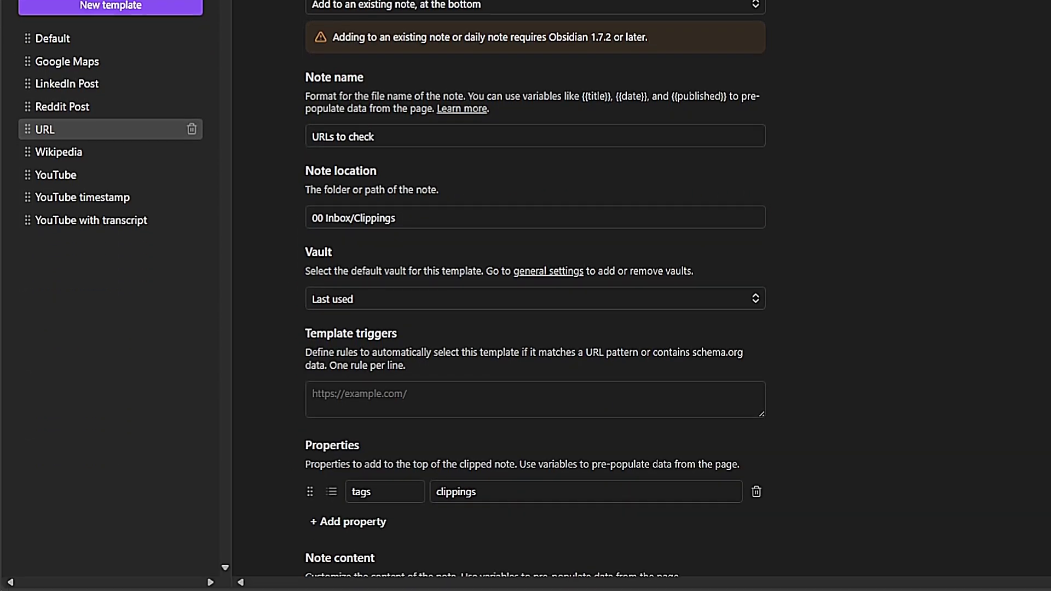
- Review the URL template's settings and use that template to add the article's link to the URLs to check note in 00 Inbox/Clippings
scroll(535, 296, "down", 3)
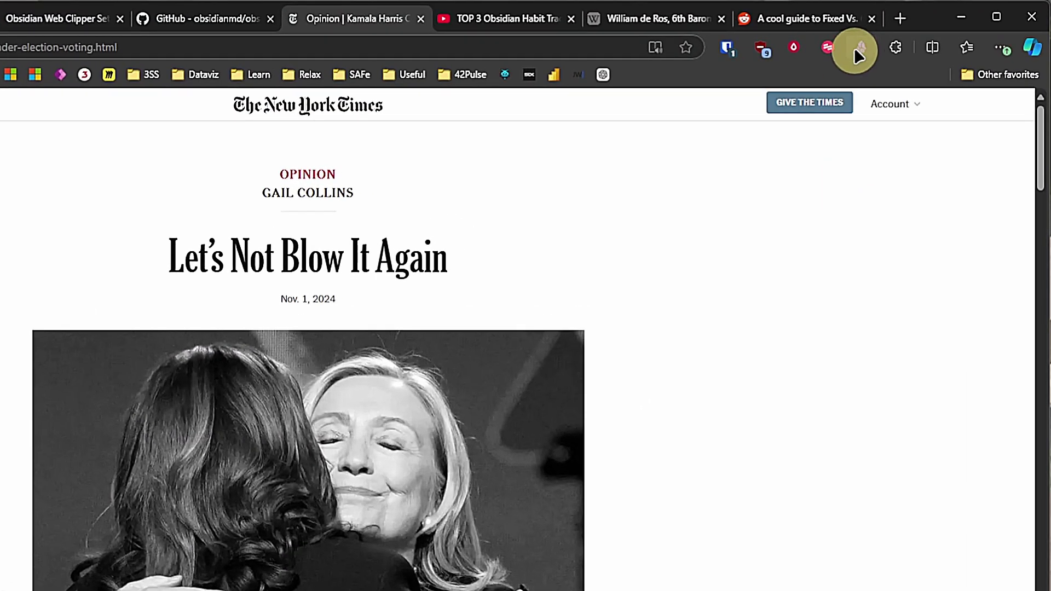
left_click(915, 34)
left_click(753, 72)
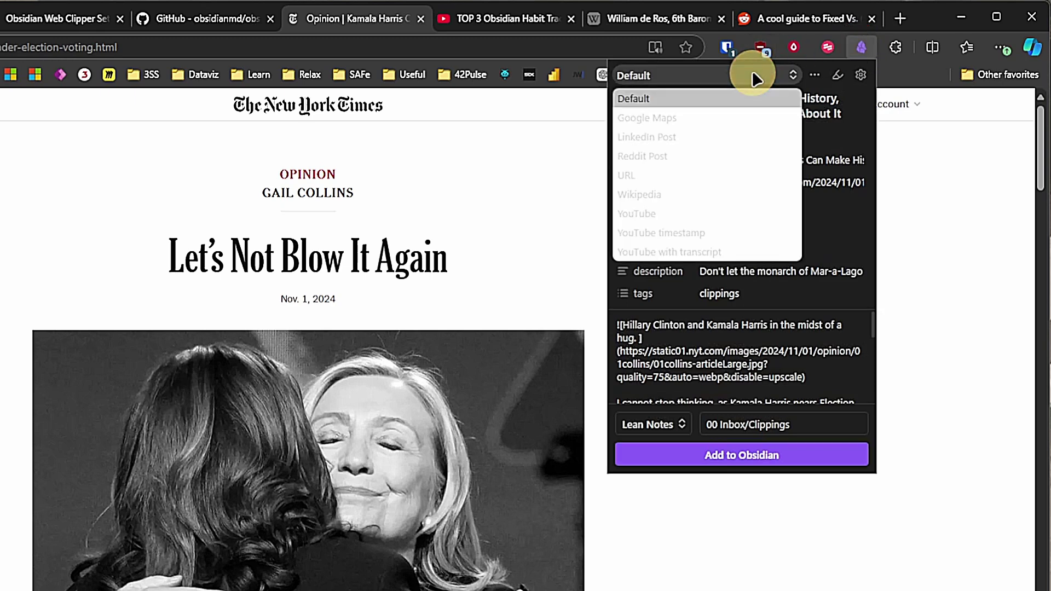
left_click(713, 175)
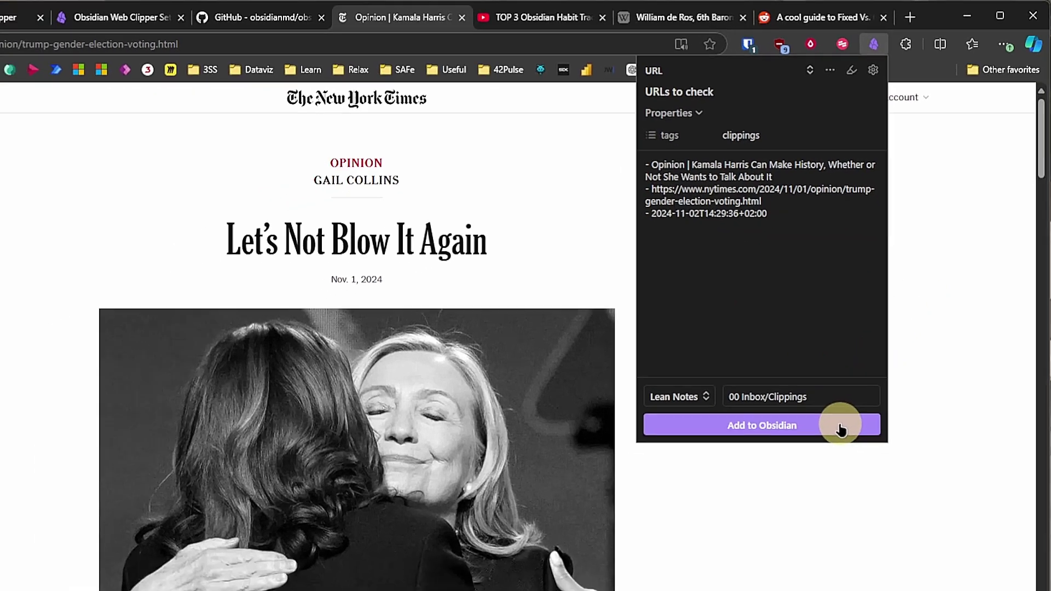
left_click(842, 430)
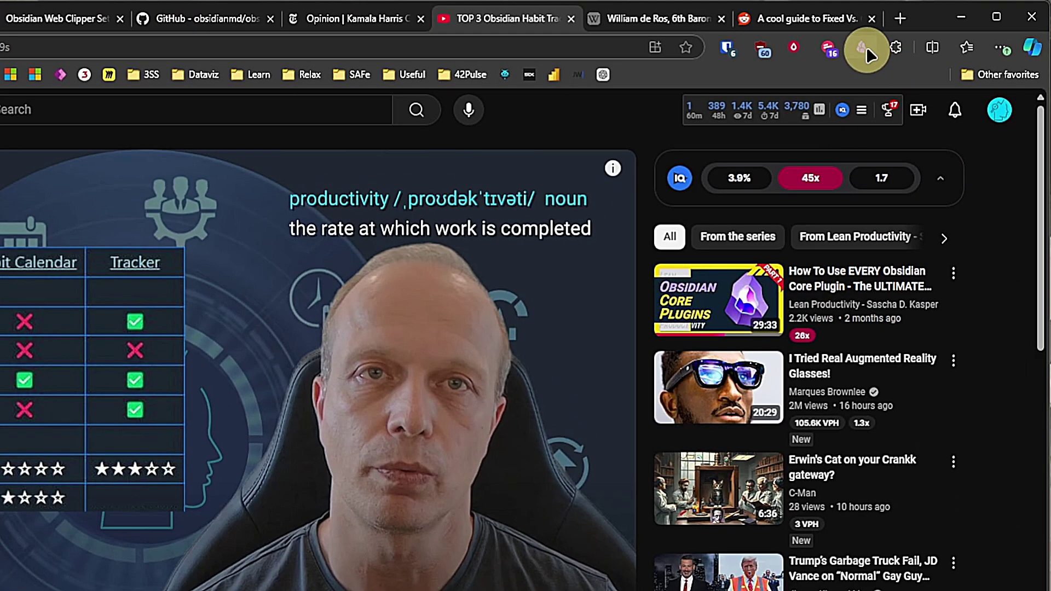
- Clip the YouTube video "TOP 3 Obsidian Habit Trackers and how to set them up easily" to 00 Inbox/Clippings using the YouTube template
left_click(915, 34)
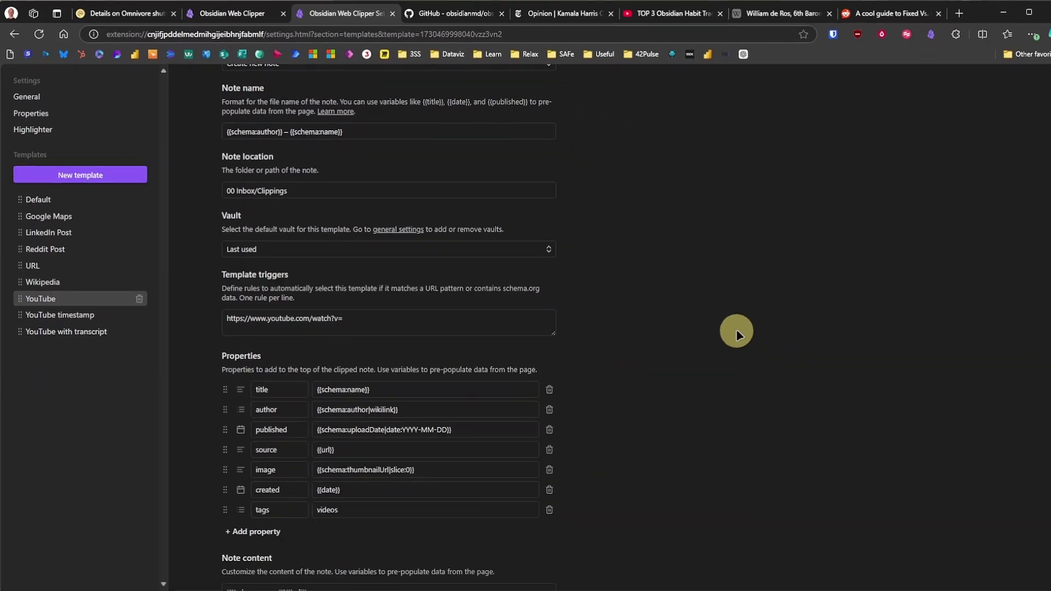
left_click(671, 14)
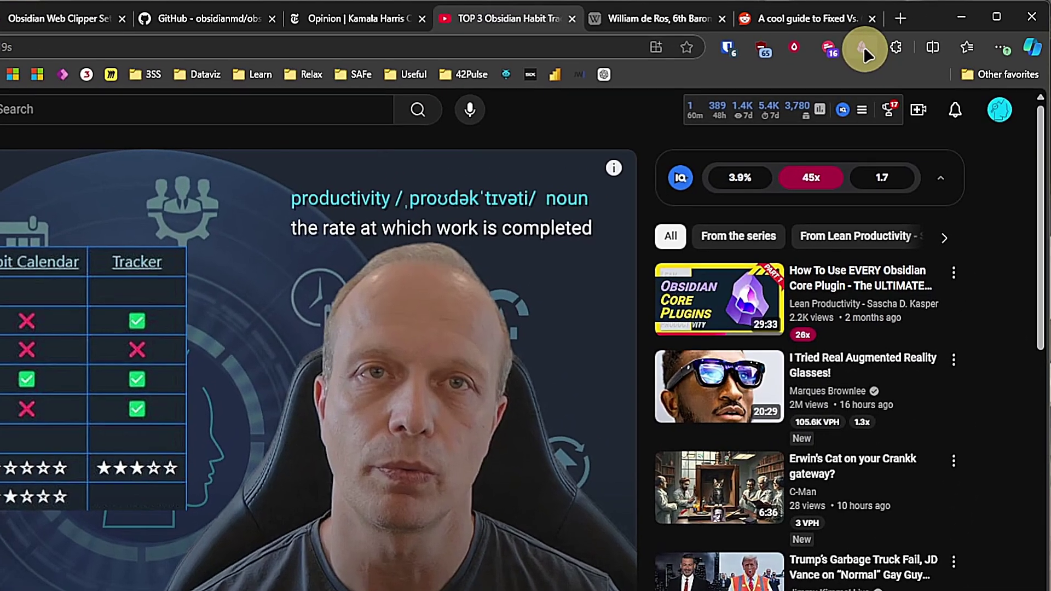
left_click(916, 33)
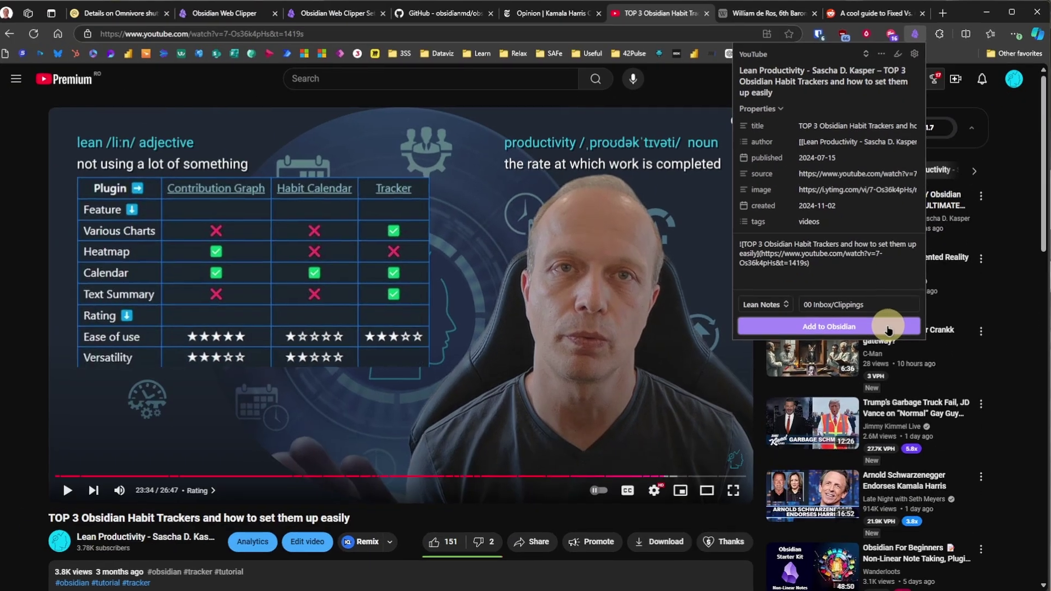
left_click(742, 455)
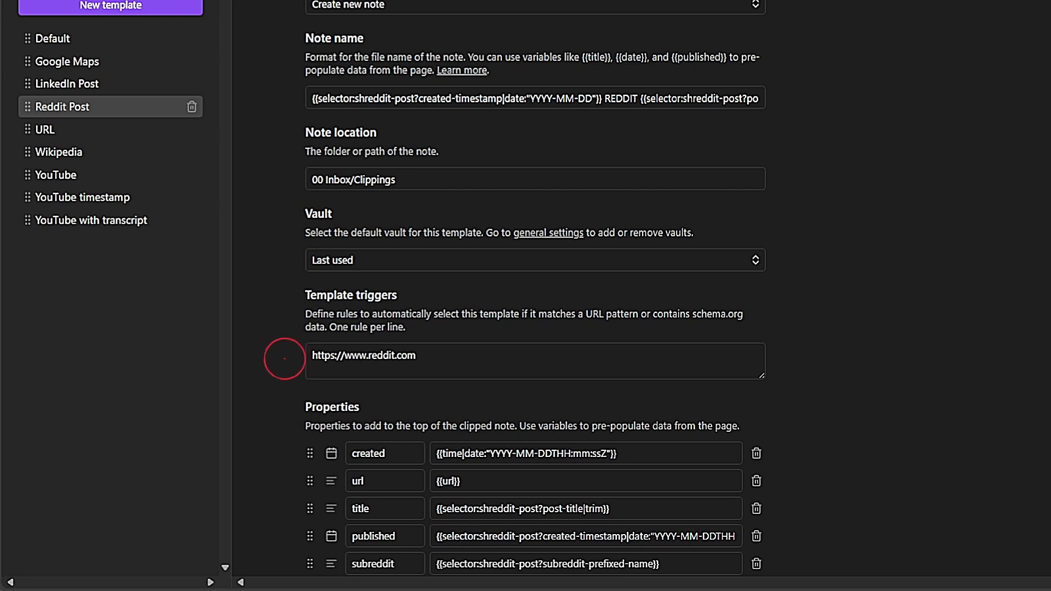
- Review the Reddit Post template, clip "A cool guide to Abs workout at home" with it to 00 Inbox/Clippings, and look through the note
scroll(535, 296, "down", 5)
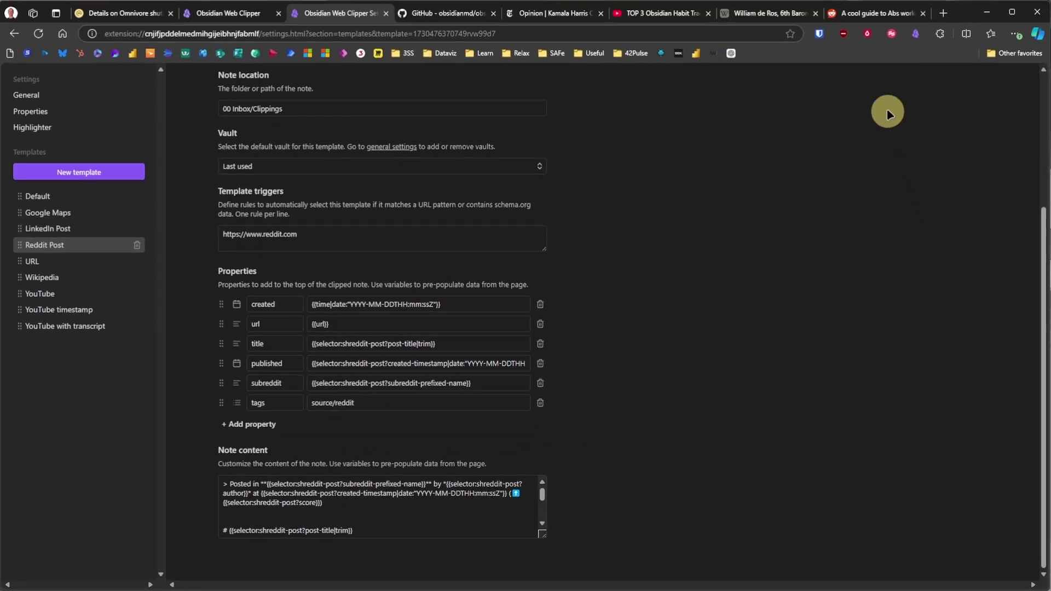
left_click(871, 18)
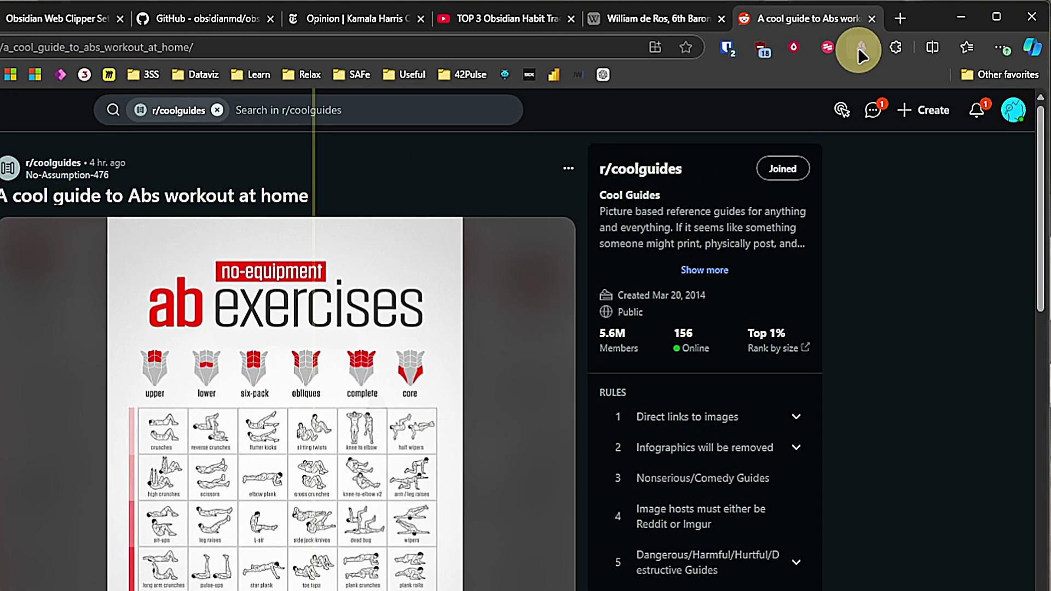
left_click(914, 34)
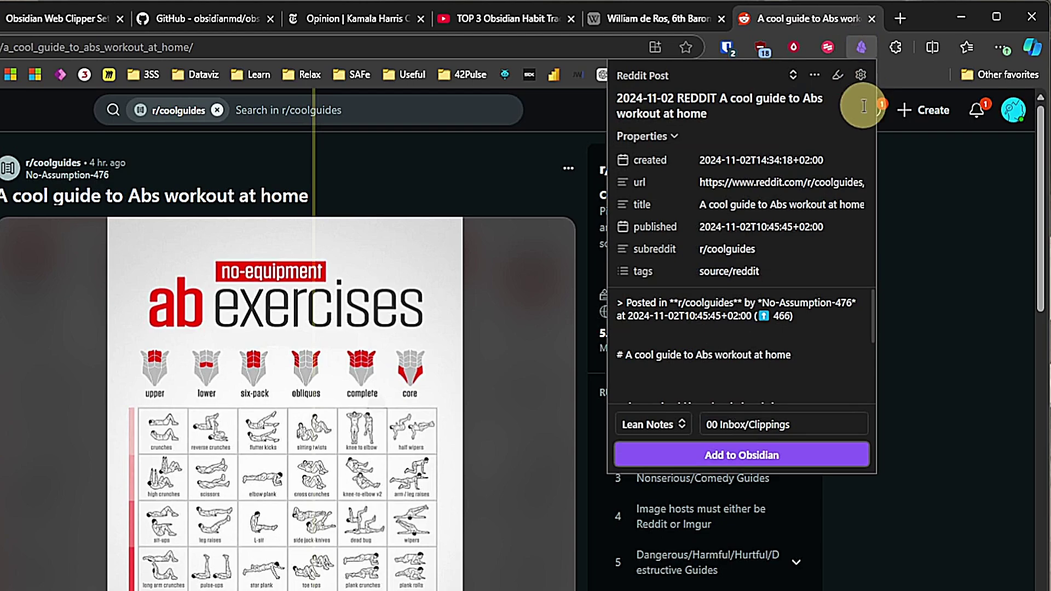
left_click(824, 455)
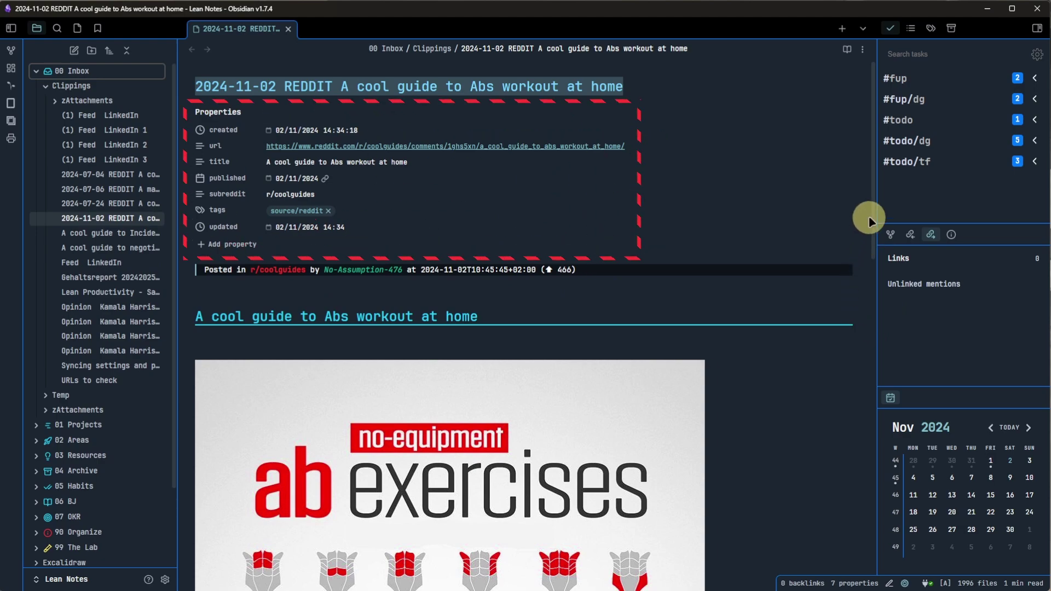
left_click_drag(871, 217, 889, 333)
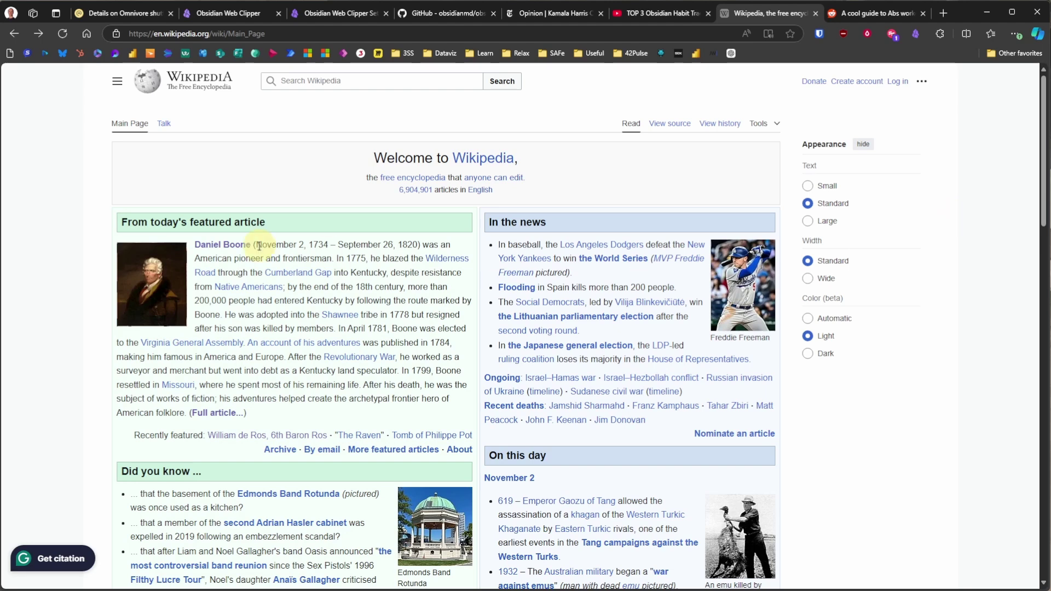
- Open Wikipedia's featured Daniel Boone article, clip it to 00 Inbox/Clippings with the Wikipedia template, and look through the note in Obsidian
left_click(222, 245)
left_click(916, 35)
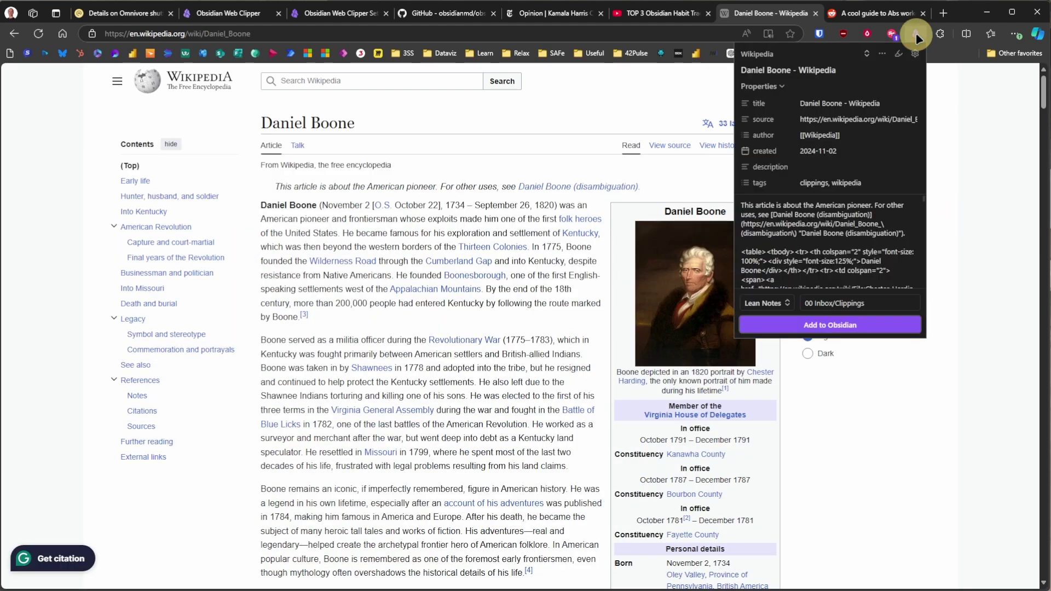
left_click(875, 323)
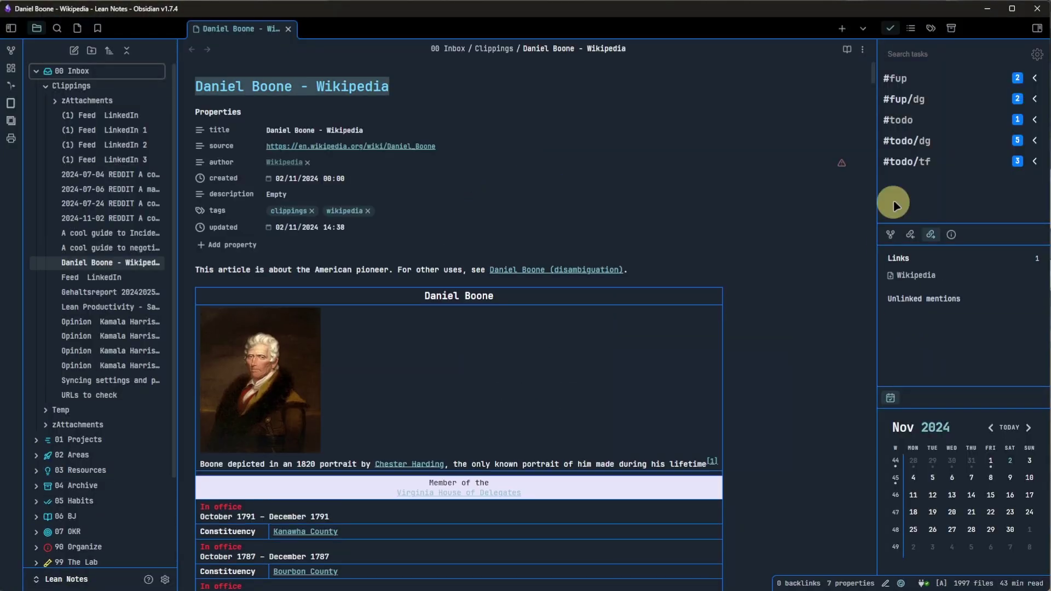
left_click_drag(875, 71, 873, 107)
scroll(861, 206, "down", 2)
scroll(860, 206, "down", 15)
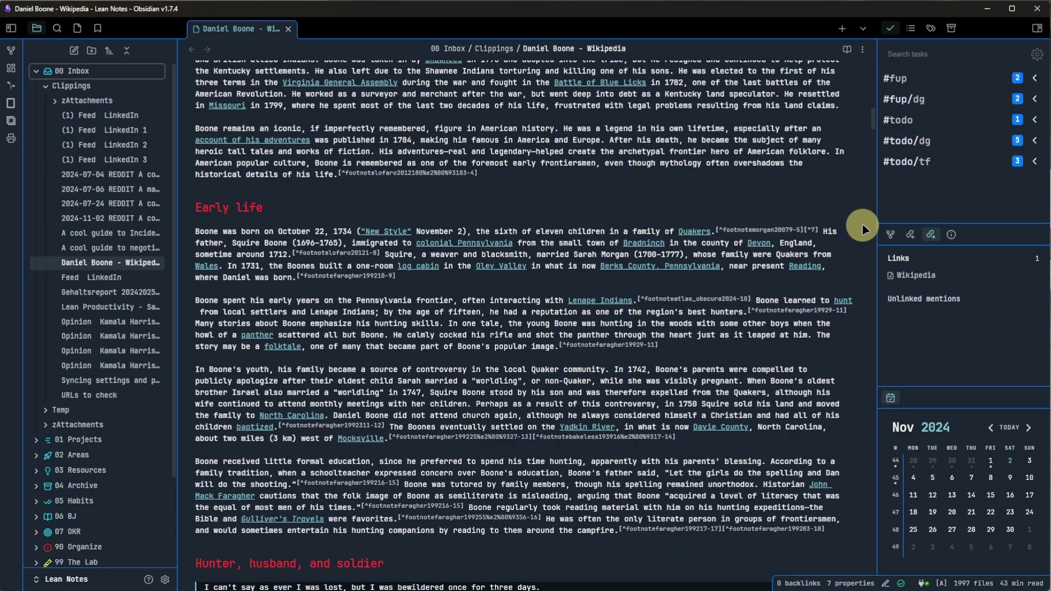
scroll(862, 240, "down", 5)
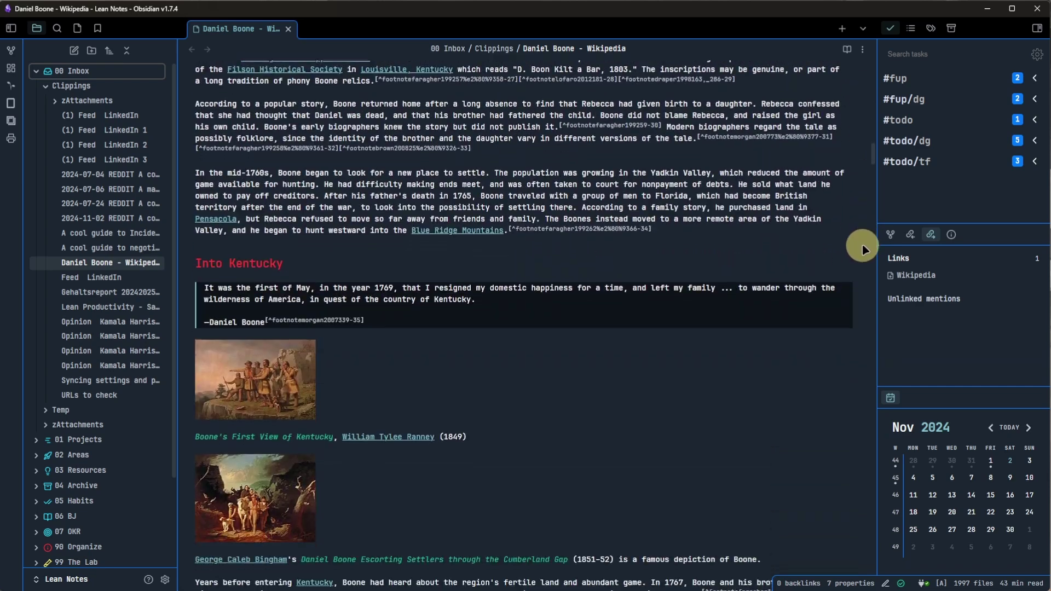